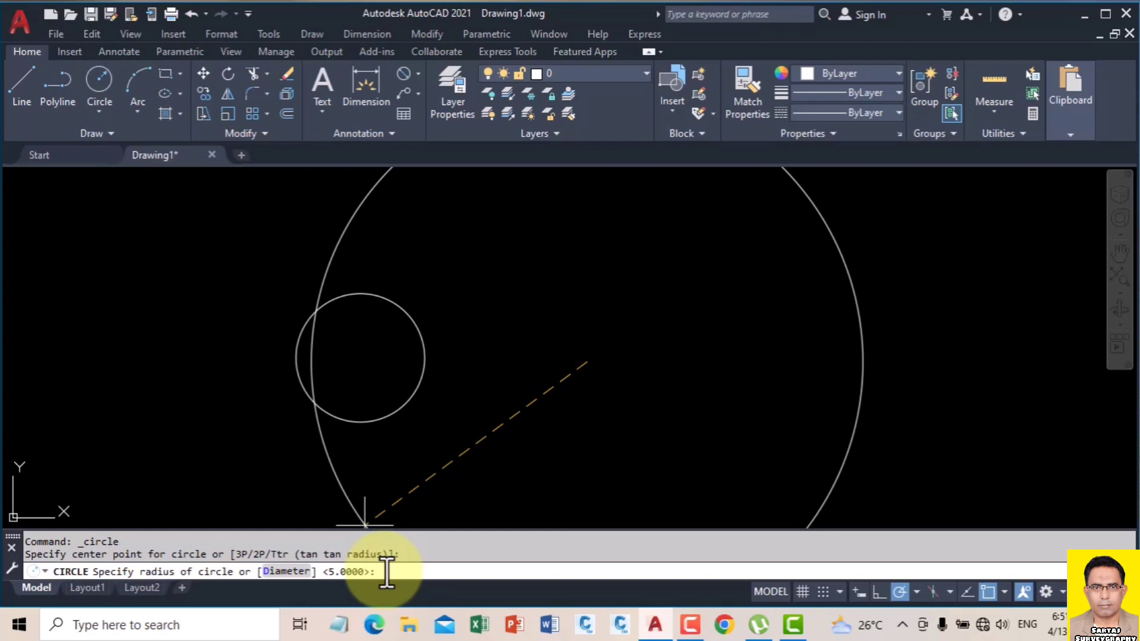
# Complete the second circle with a radius of 3 and place a radius dimension outside its upper-right edge
pyautogui.write('3')
pyautogui.press('Return')
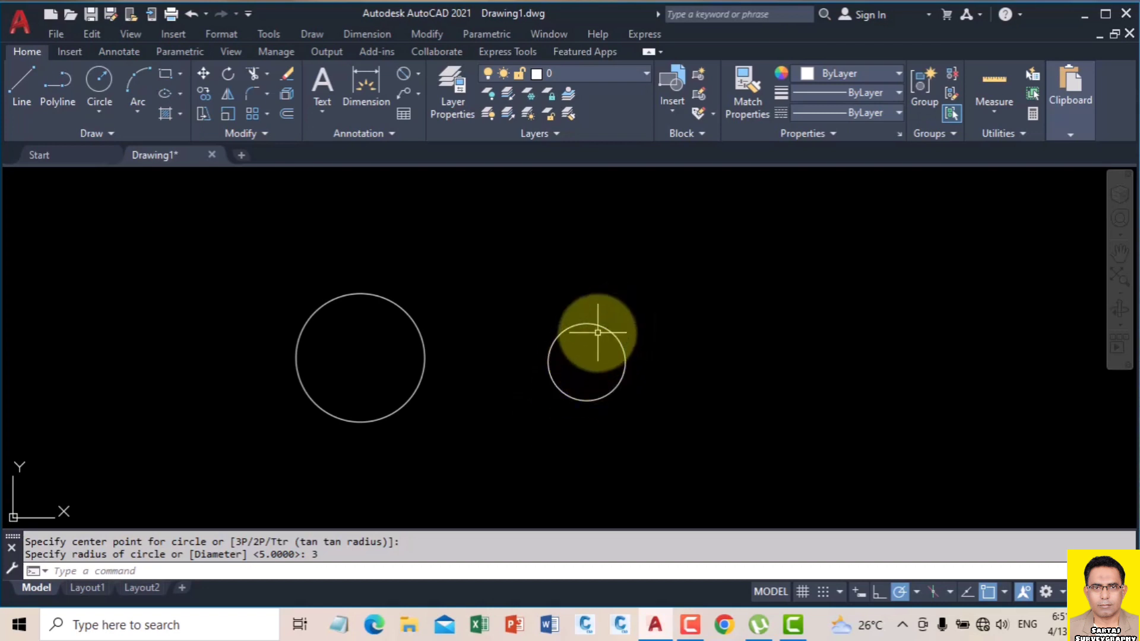
pyautogui.click(418, 74)
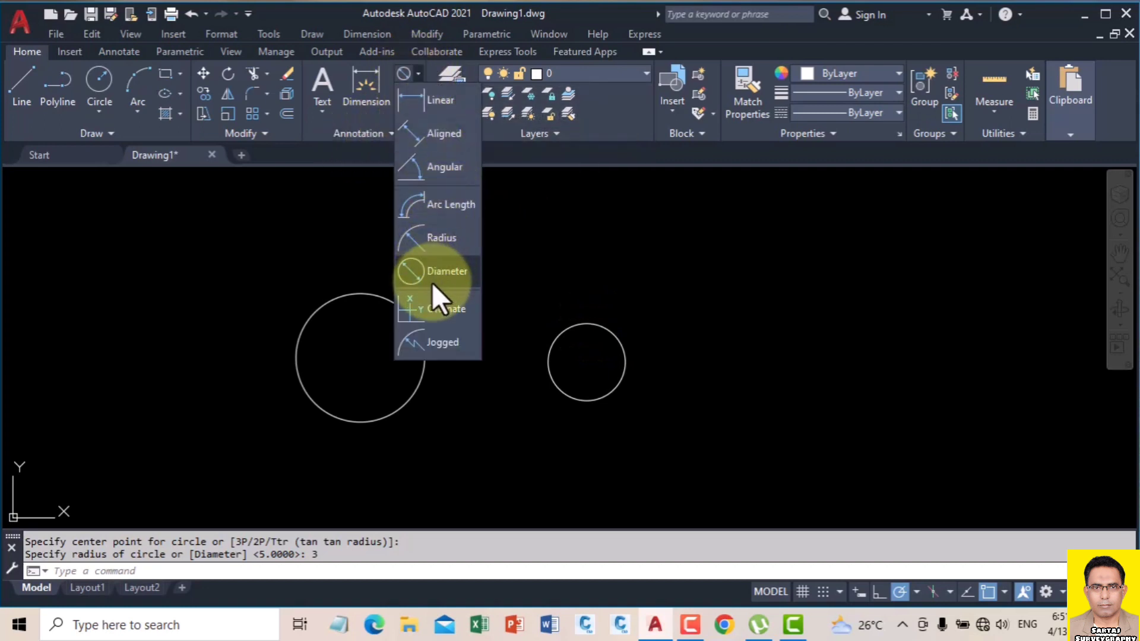
pyautogui.click(429, 237)
pyautogui.click(585, 325)
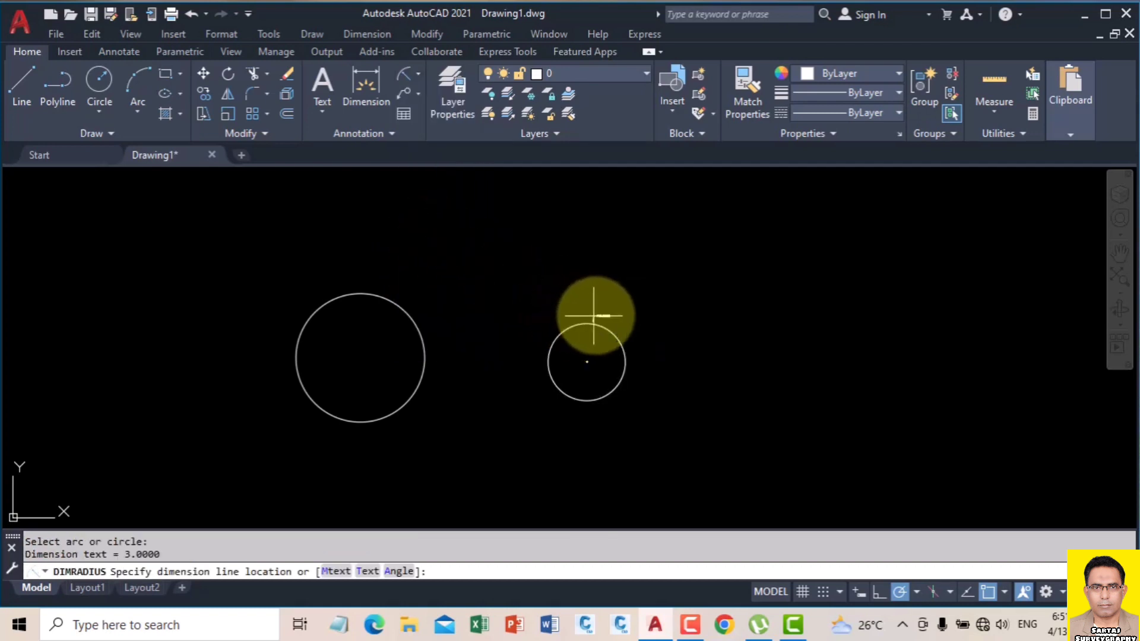
pyautogui.scroll(8, 617, 323)
pyautogui.click(633, 324)
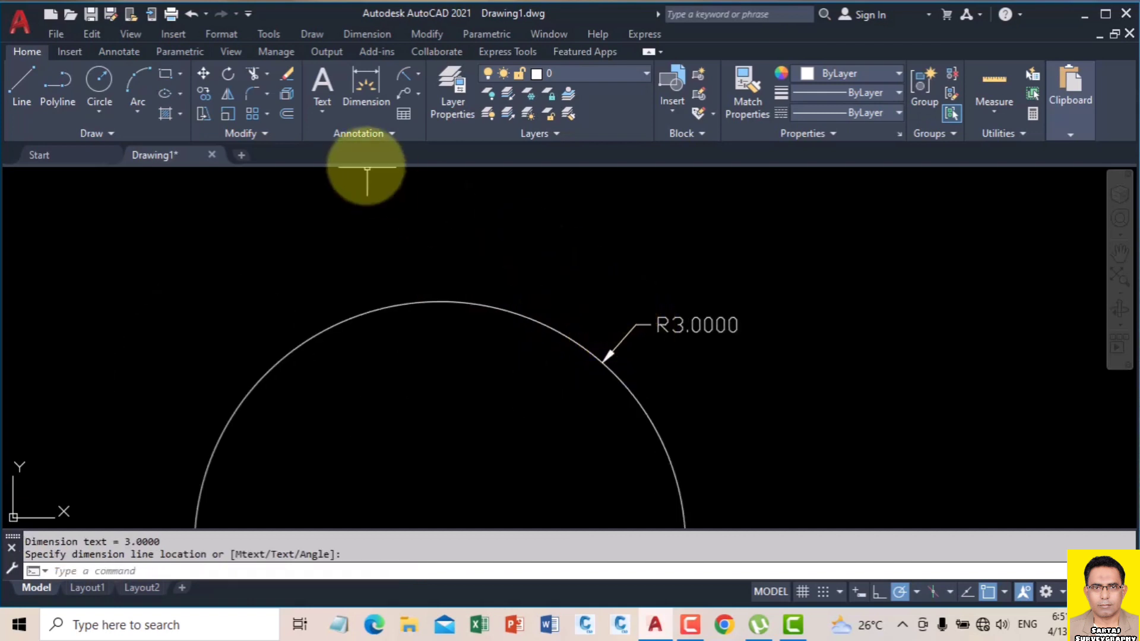
# Add a diameter dimension to the radius 3 circle, placing its text inside near the centre
pyautogui.click(418, 72)
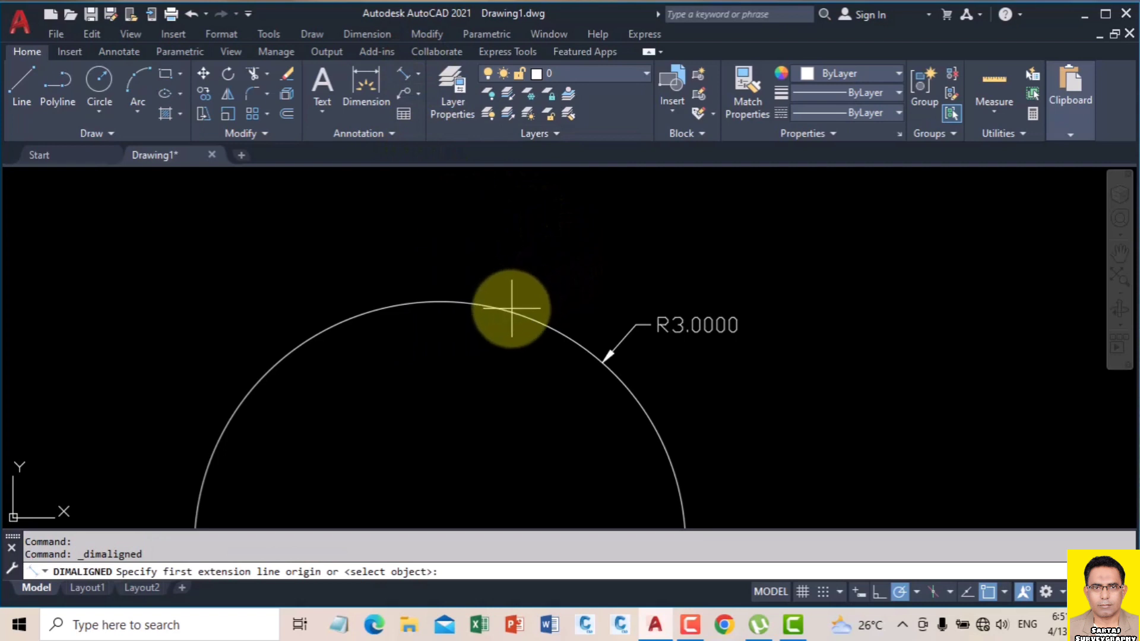
pyautogui.click(418, 72)
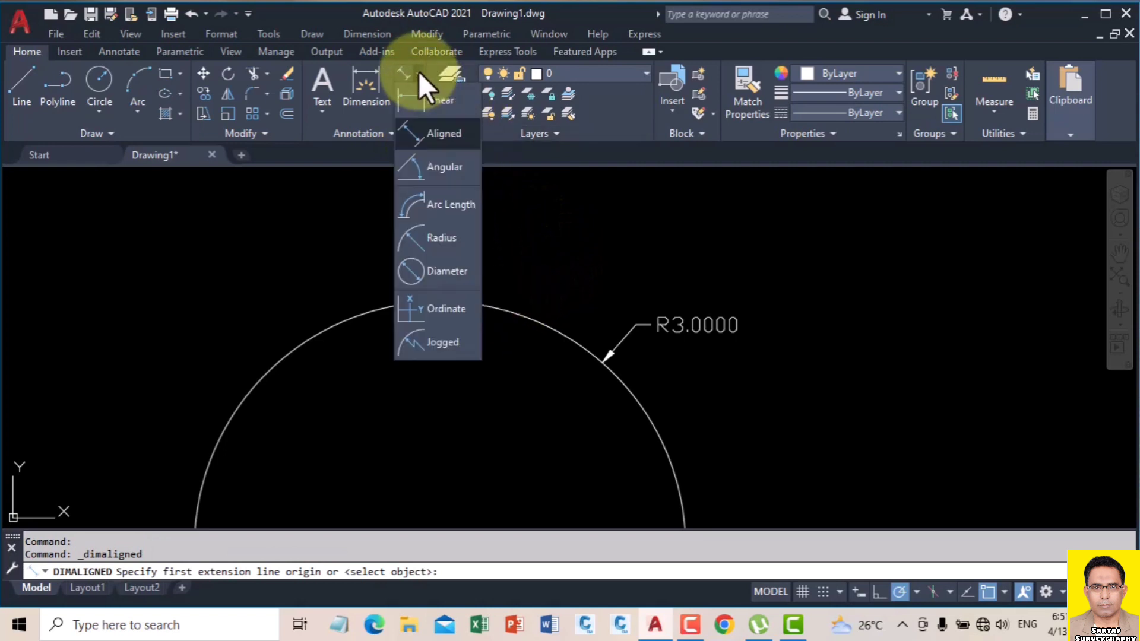
pyautogui.click(446, 272)
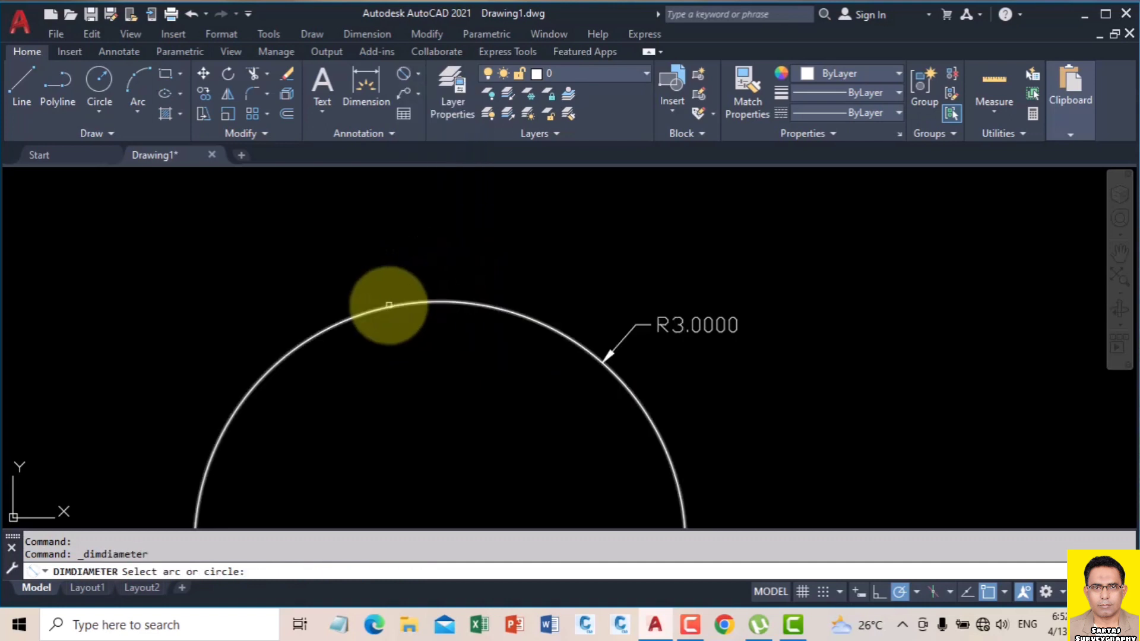
pyautogui.click(389, 306)
pyautogui.scroll(-5, 409, 303)
pyautogui.click(432, 336)
pyautogui.scroll(5, 445, 339)
pyautogui.scroll(-4, 445, 343)
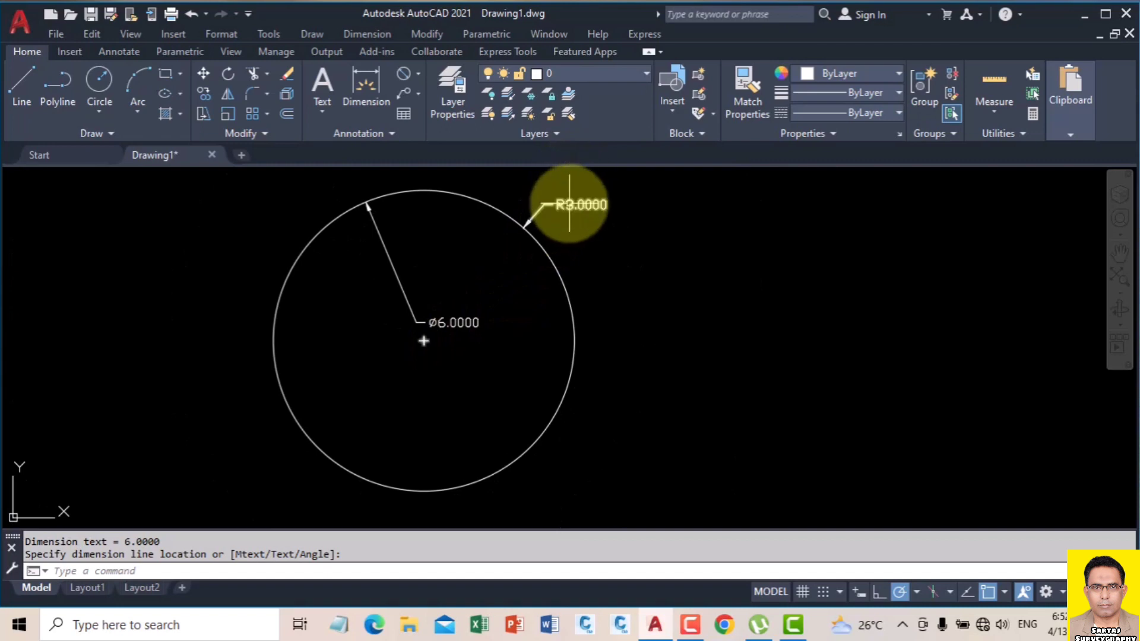
pyautogui.scroll(4, 567, 211)
pyautogui.scroll(-2, 557, 226)
pyautogui.scroll(-3, 559, 236)
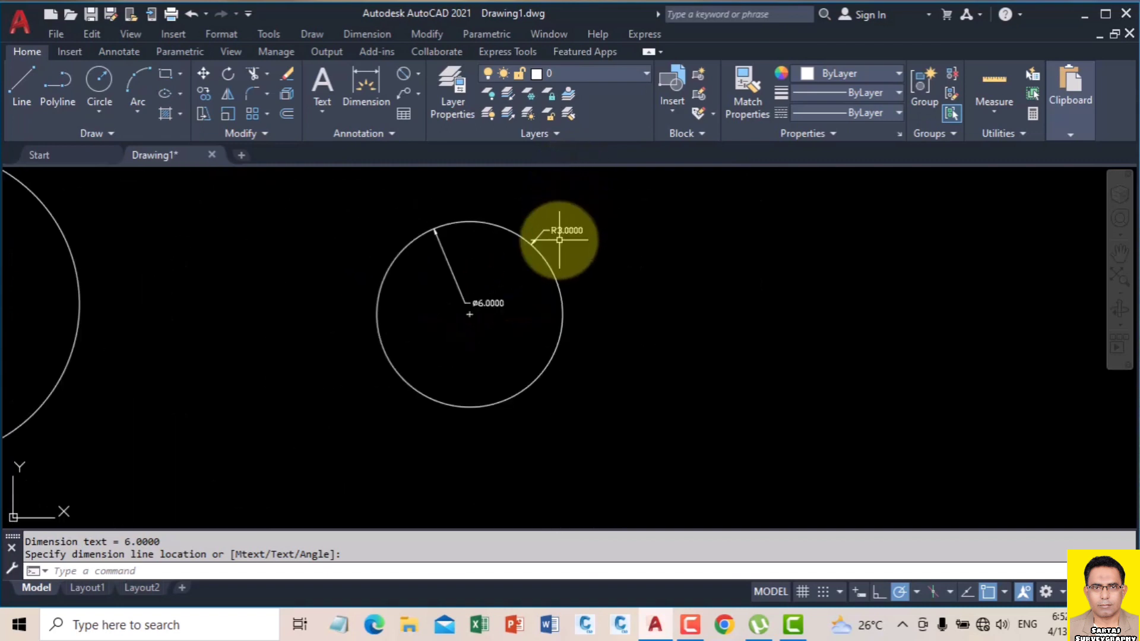
# Draw a circle by centre and diameter 6, just right of the dimensioned circle
pyautogui.click(690, 624)
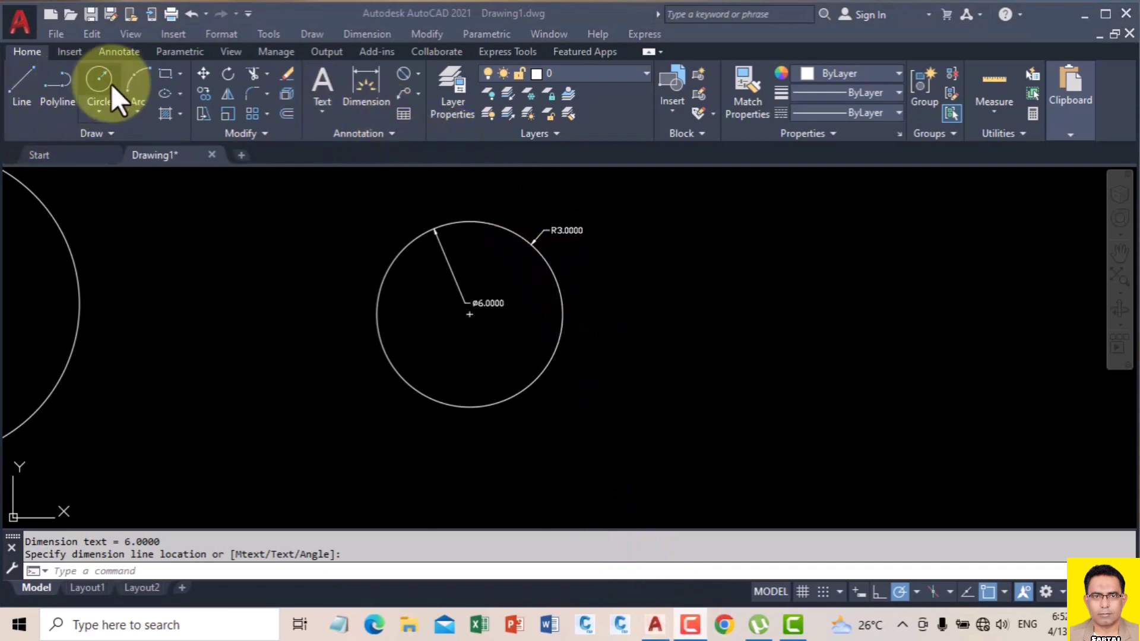
pyautogui.click(98, 114)
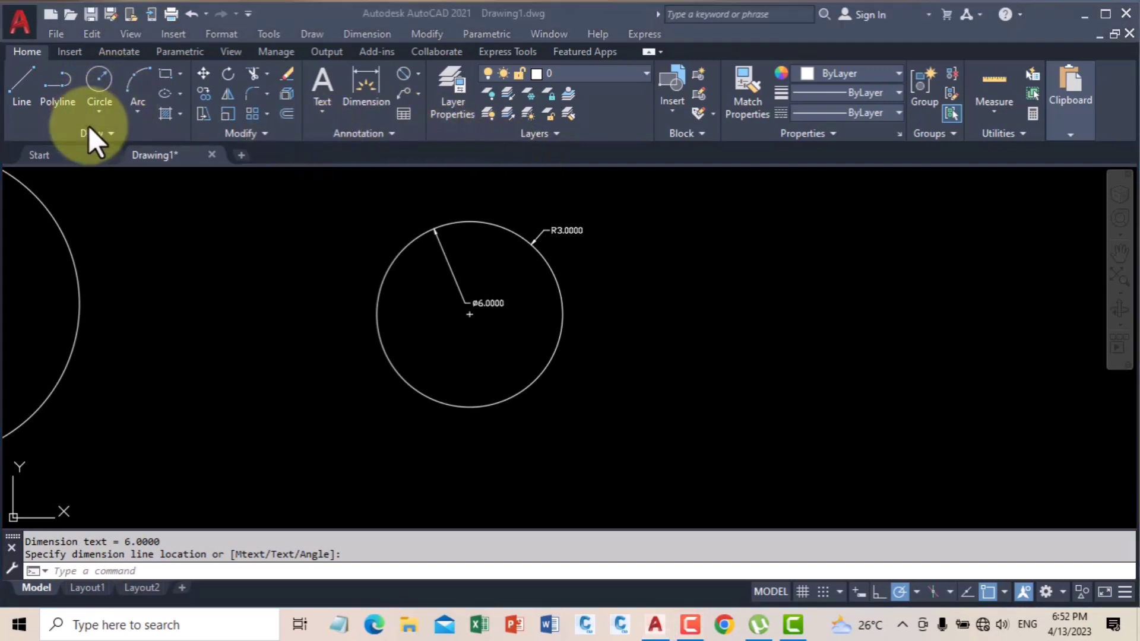
pyautogui.click(97, 112)
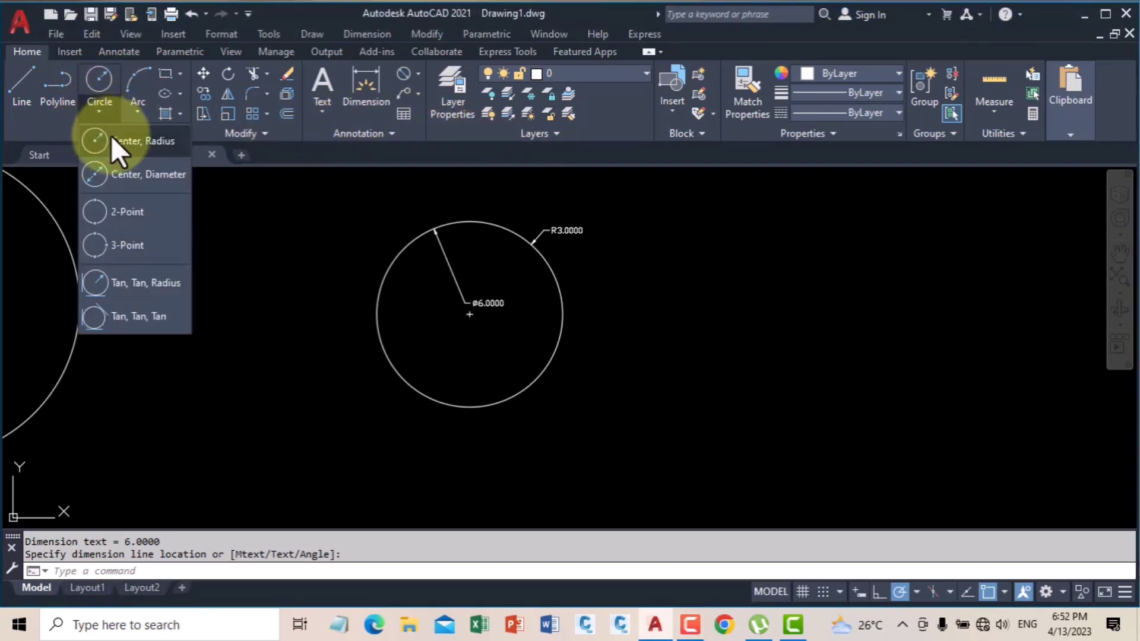
pyautogui.click(127, 174)
pyautogui.click(711, 333)
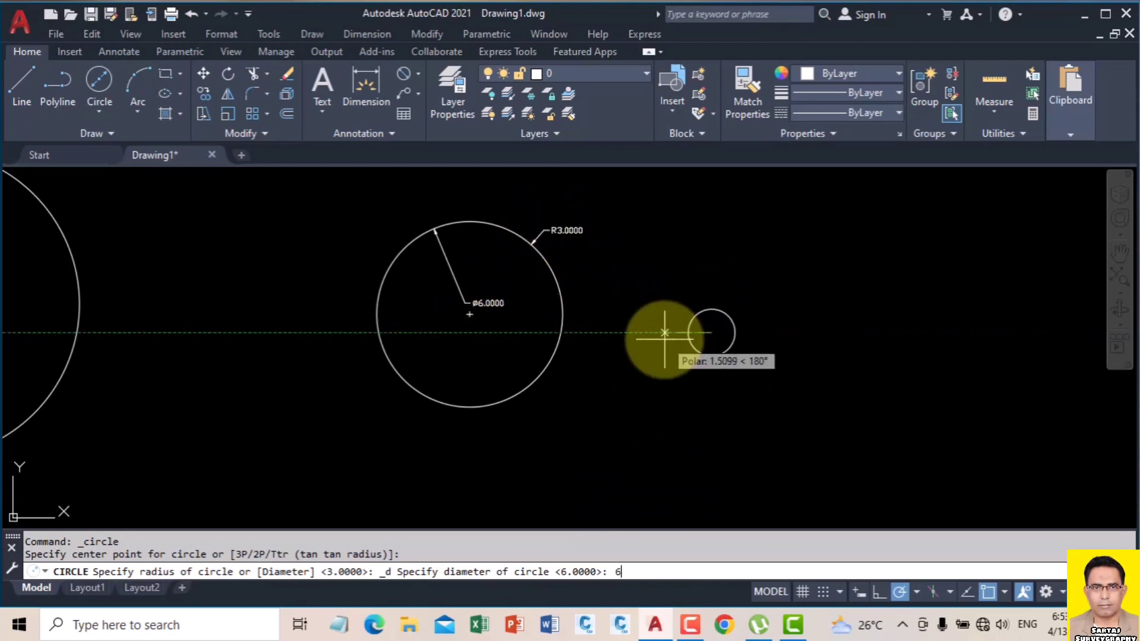
pyautogui.press('Return')
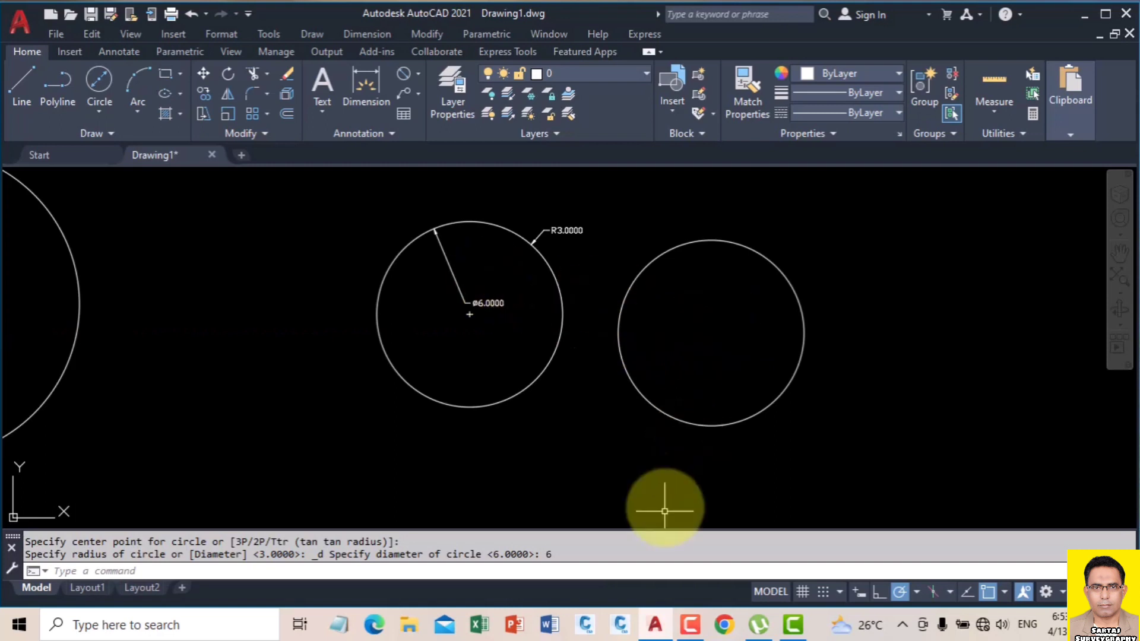
# Turn on the Center object snap in the drafting settings and try it on the circles with the Line command
pyautogui.click(691, 631)
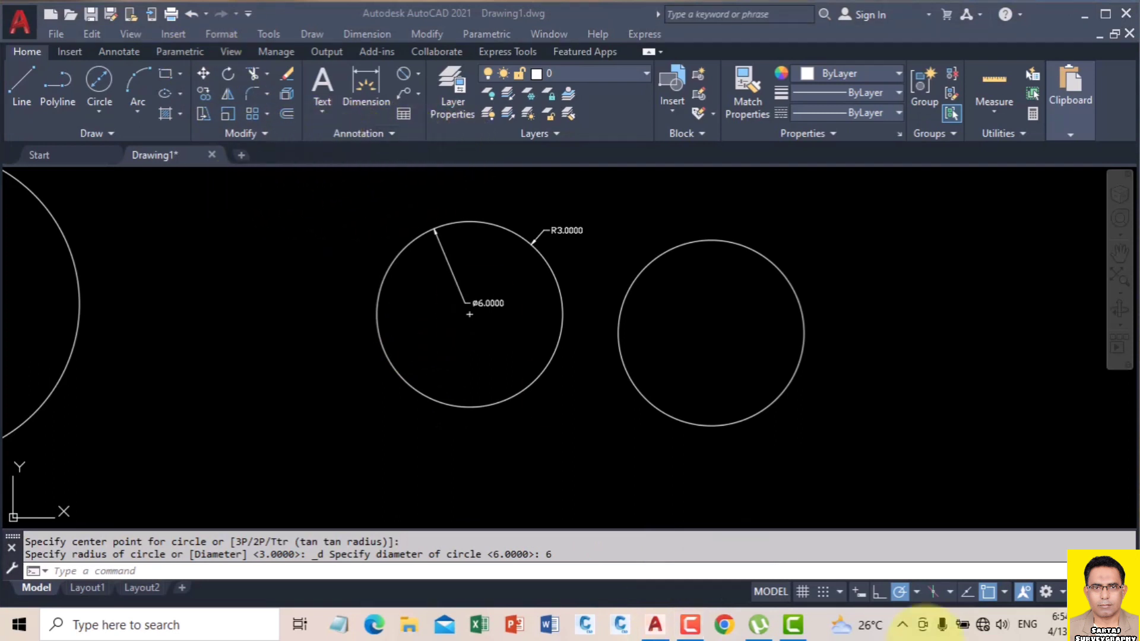
pyautogui.click(1002, 593)
pyautogui.click(1003, 589)
pyautogui.click(1007, 567)
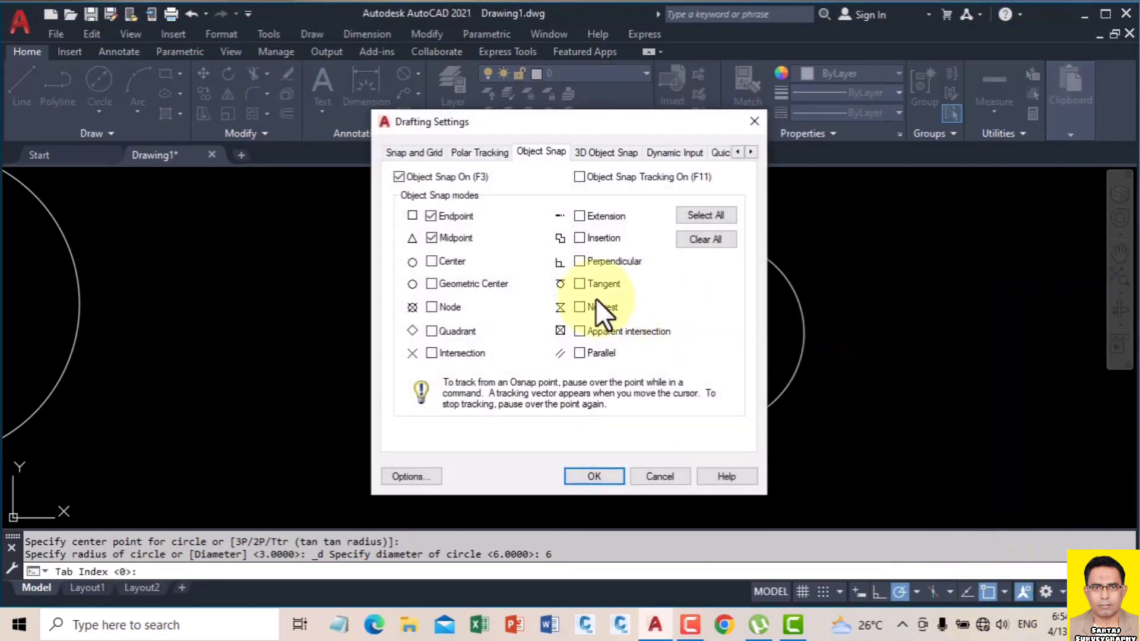
pyautogui.click(431, 261)
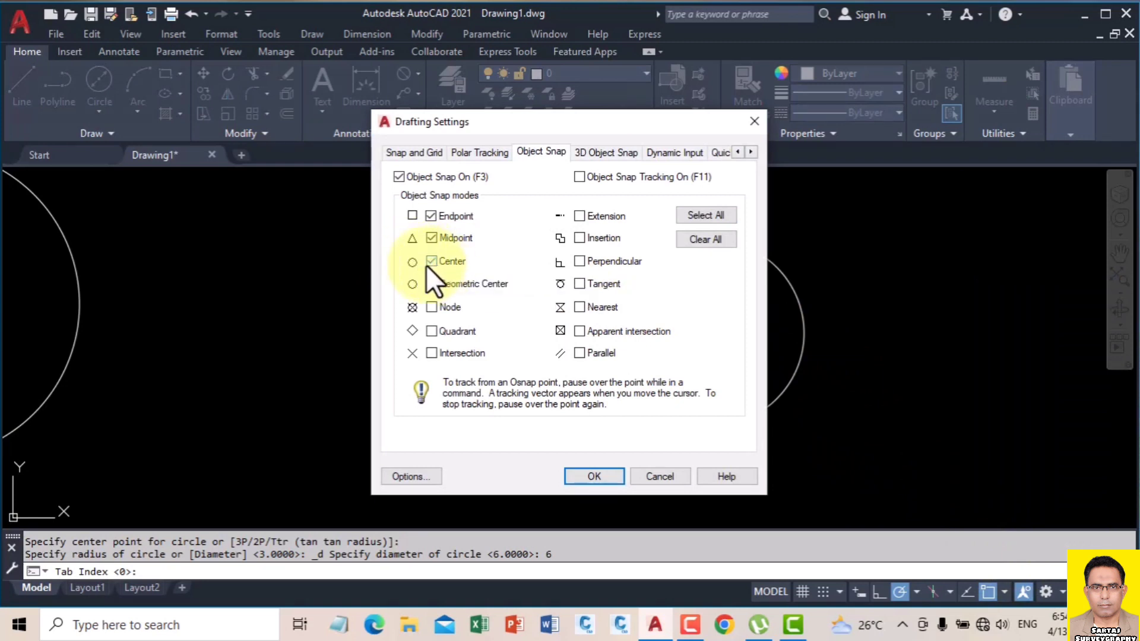
pyautogui.click(583, 480)
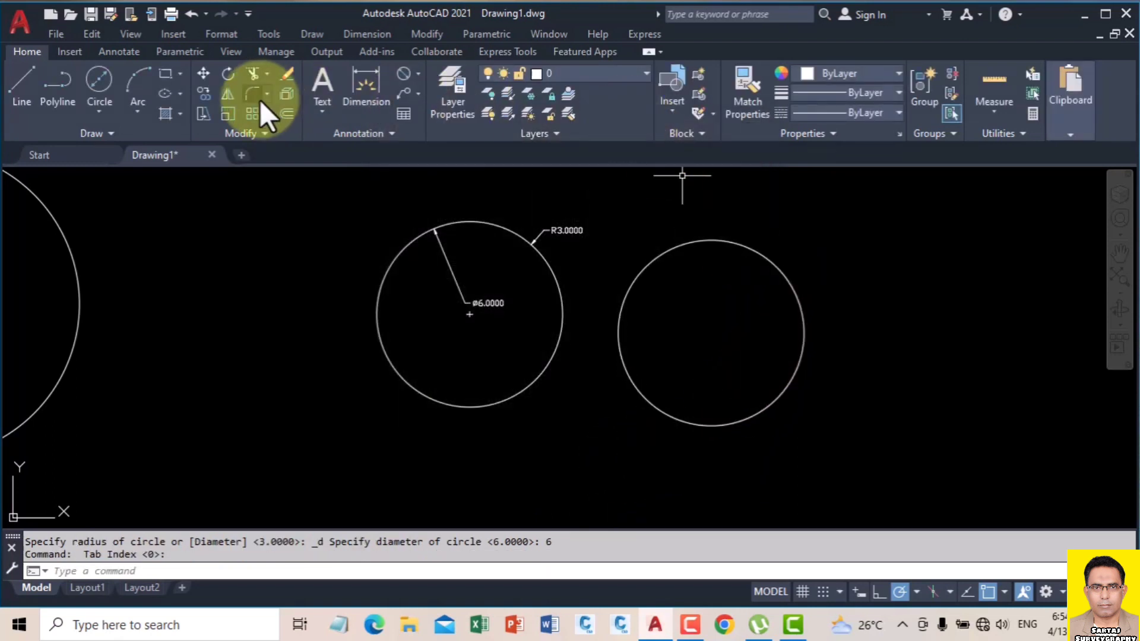
pyautogui.click(34, 83)
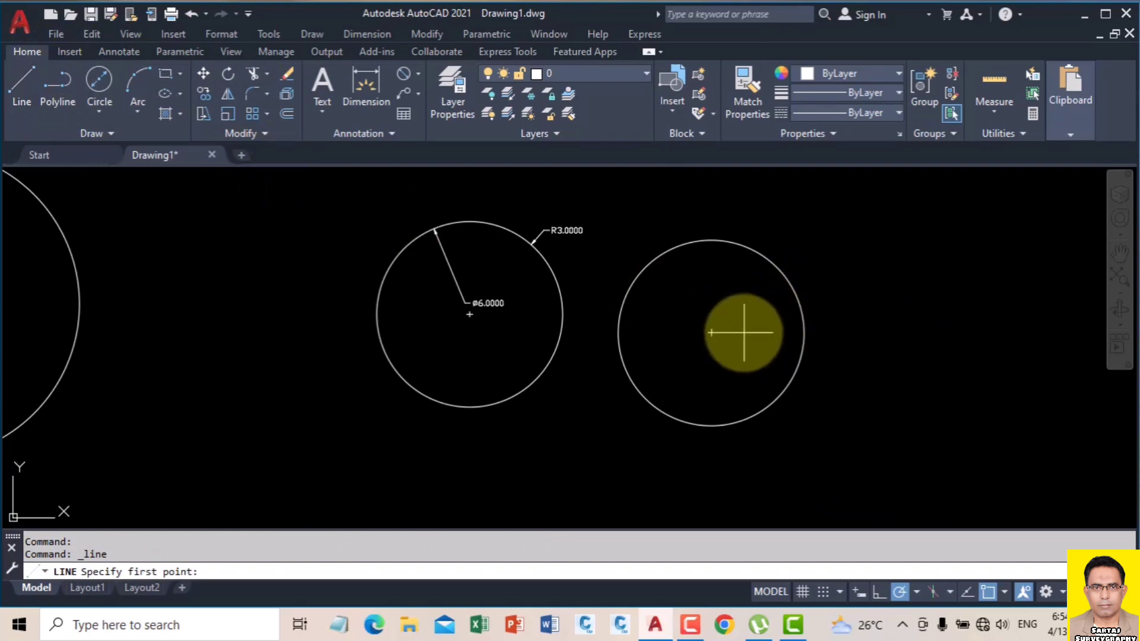
pyautogui.press('Escape')
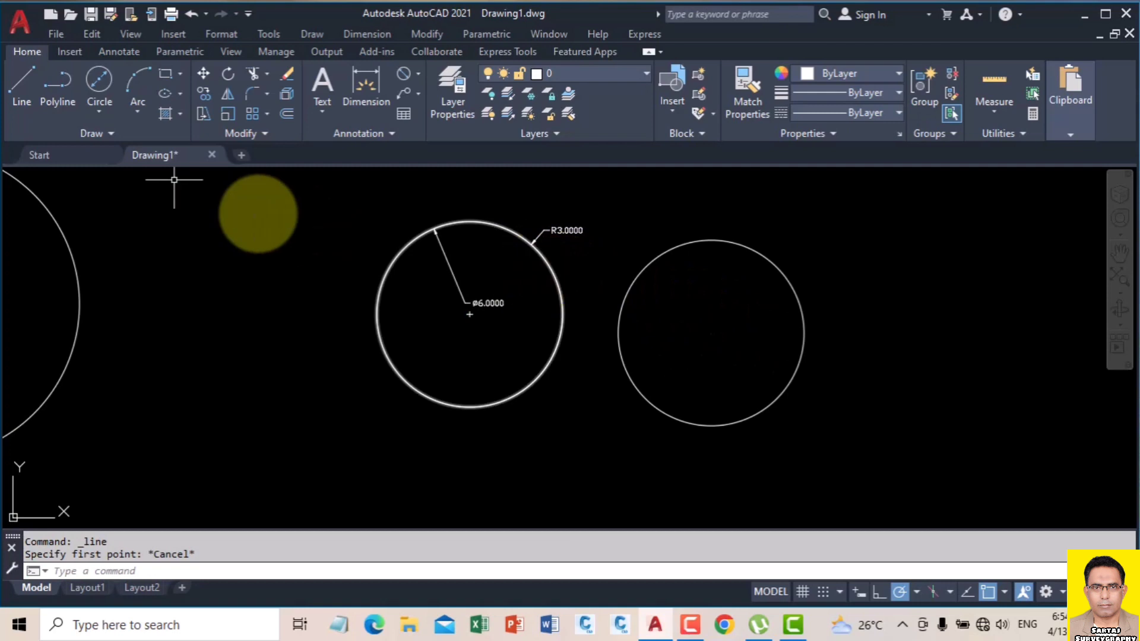
# Draw a 2-Point circle right of the undimensioned diameter 6 circle by picking two freehand diameter endpoints
pyautogui.click(98, 113)
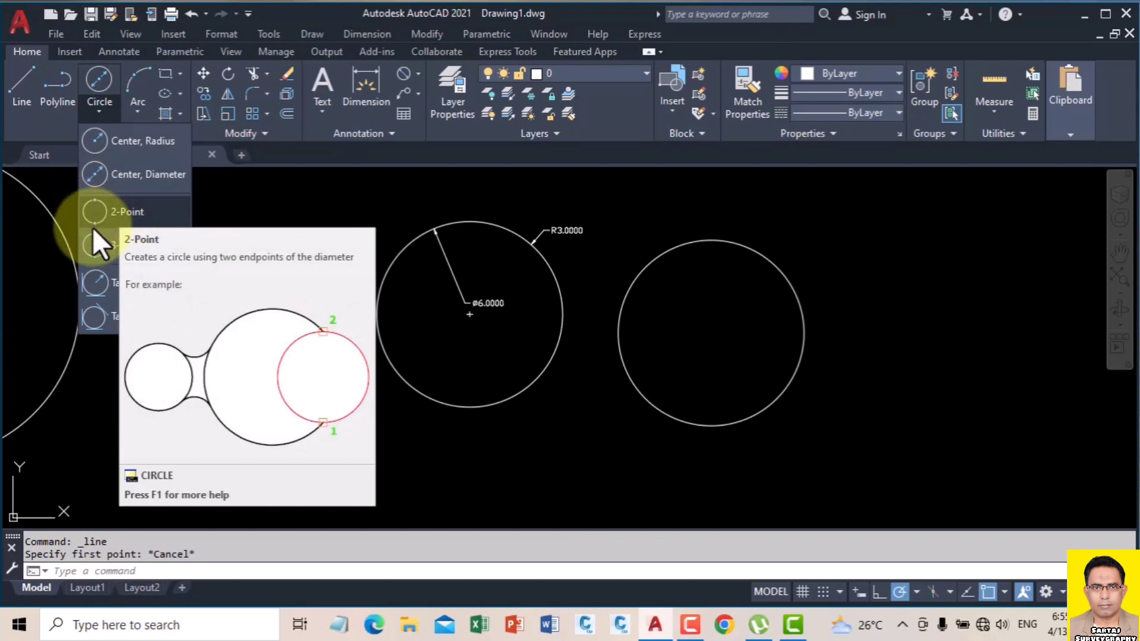
pyautogui.click(119, 211)
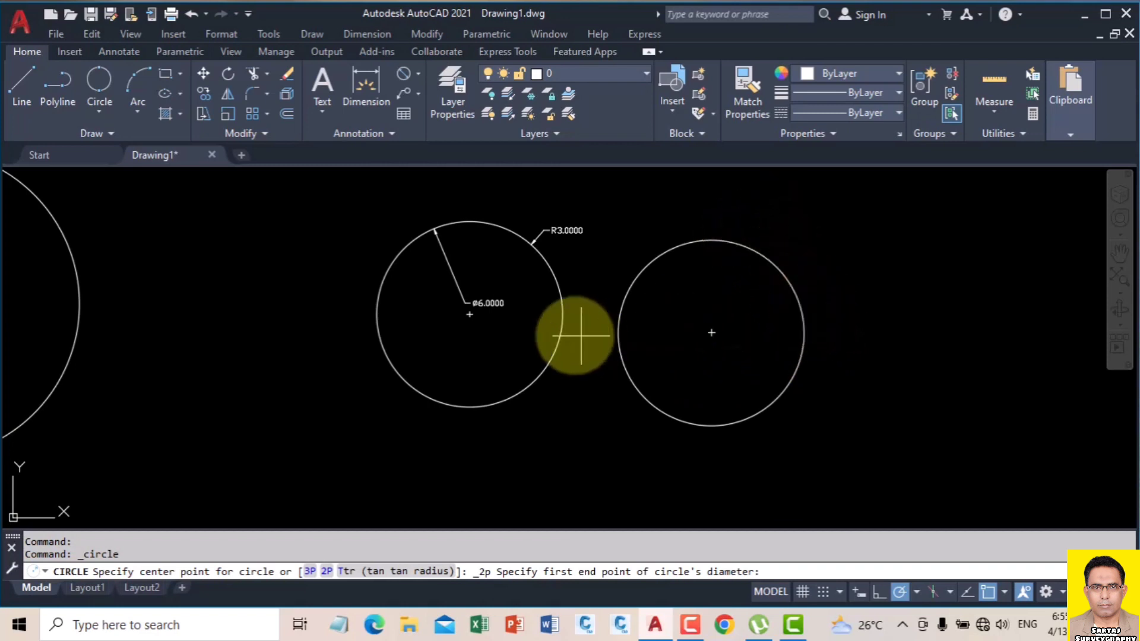
pyautogui.scroll(-1, 314, 324)
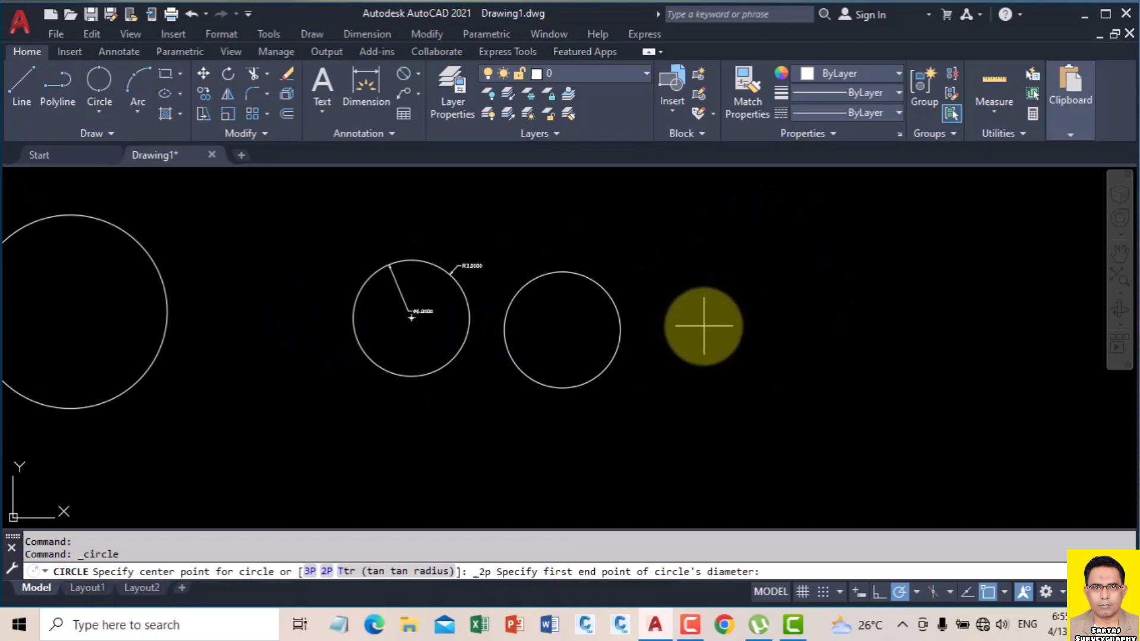
pyautogui.click(704, 325)
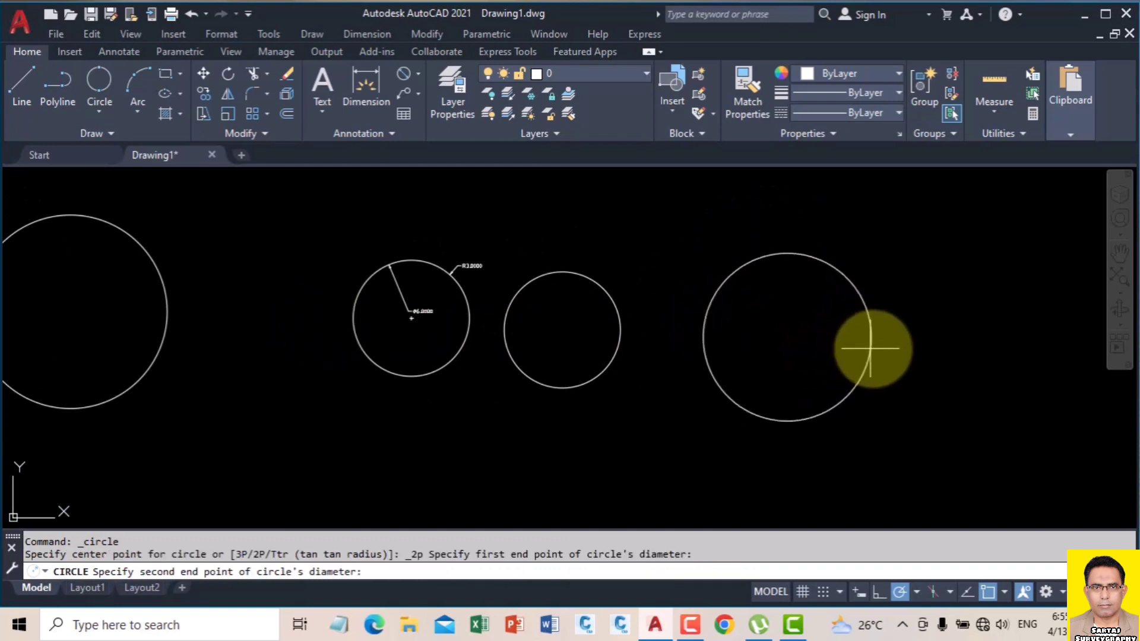
pyautogui.click(802, 337)
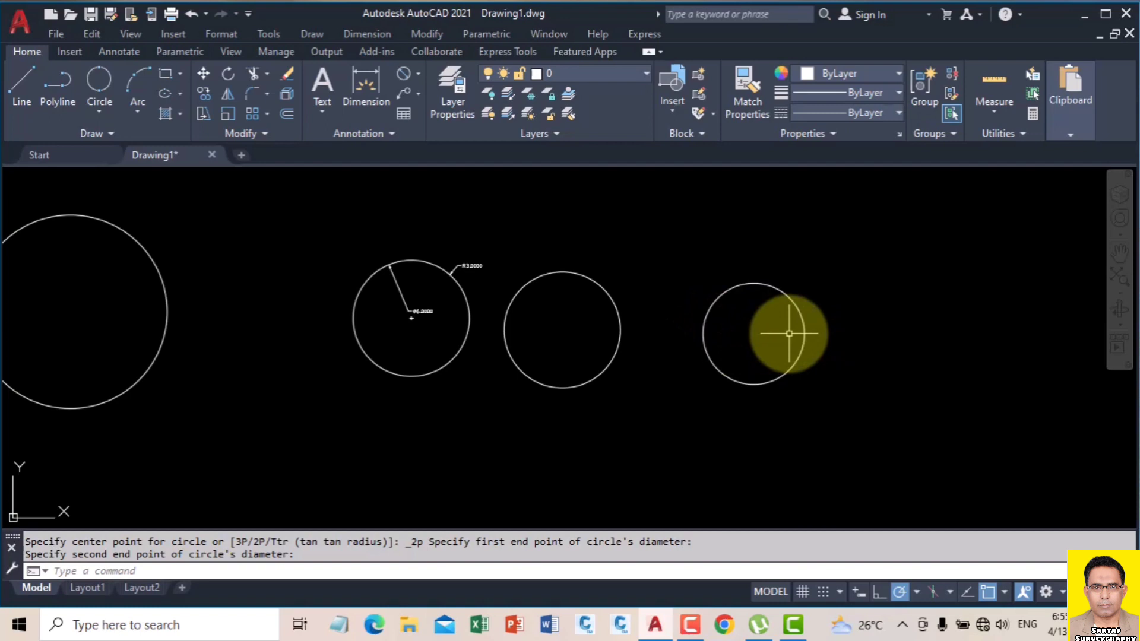
# Turn on the Quadrant object snap in the drafting settings and try it on the circles with the Line command
pyautogui.click(690, 625)
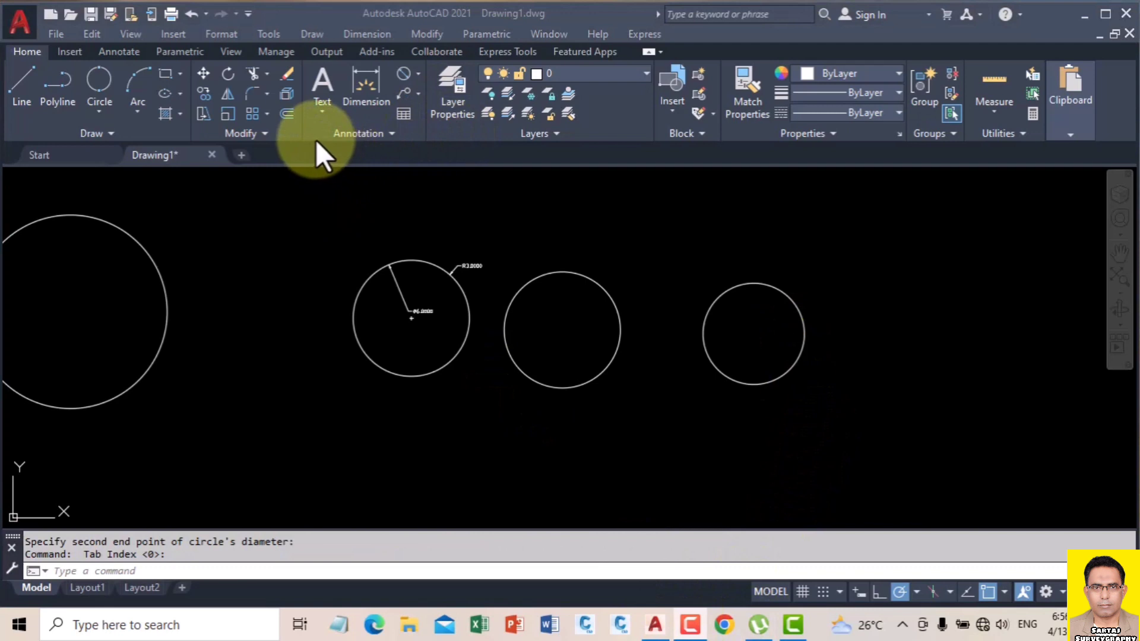
pyautogui.click(1006, 592)
pyautogui.click(1005, 592)
pyautogui.click(1007, 568)
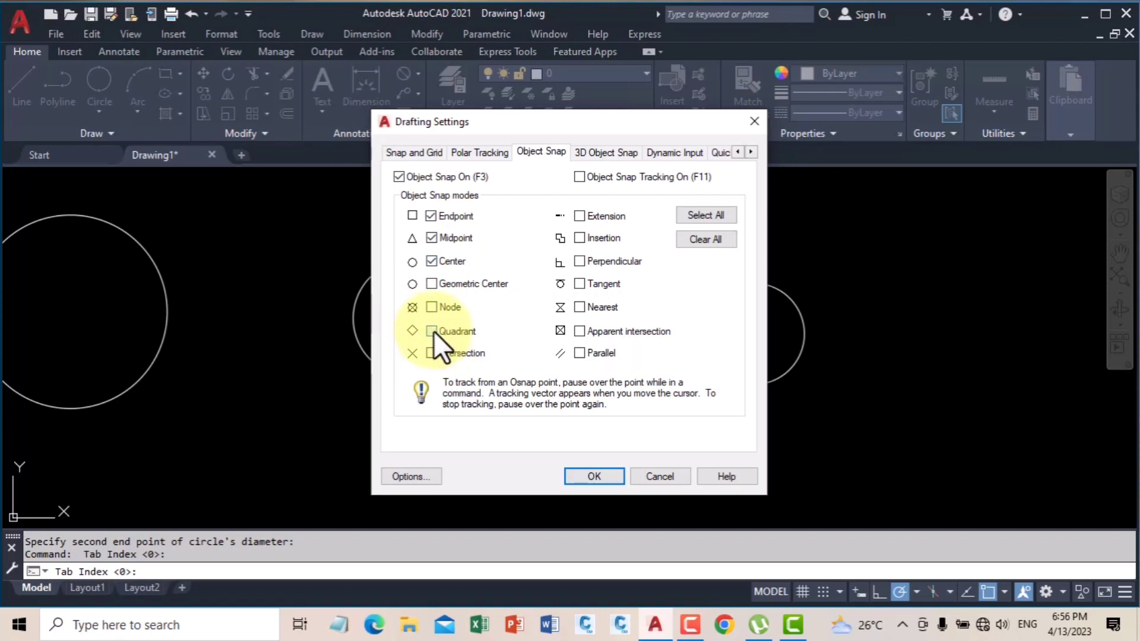
pyautogui.click(593, 476)
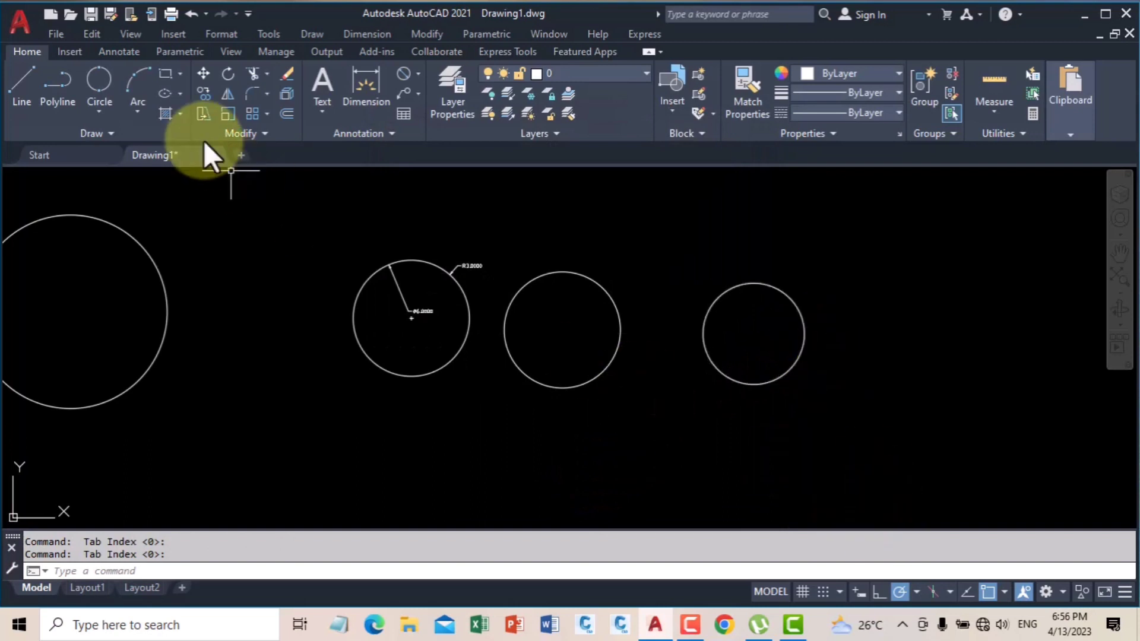
pyautogui.click(34, 77)
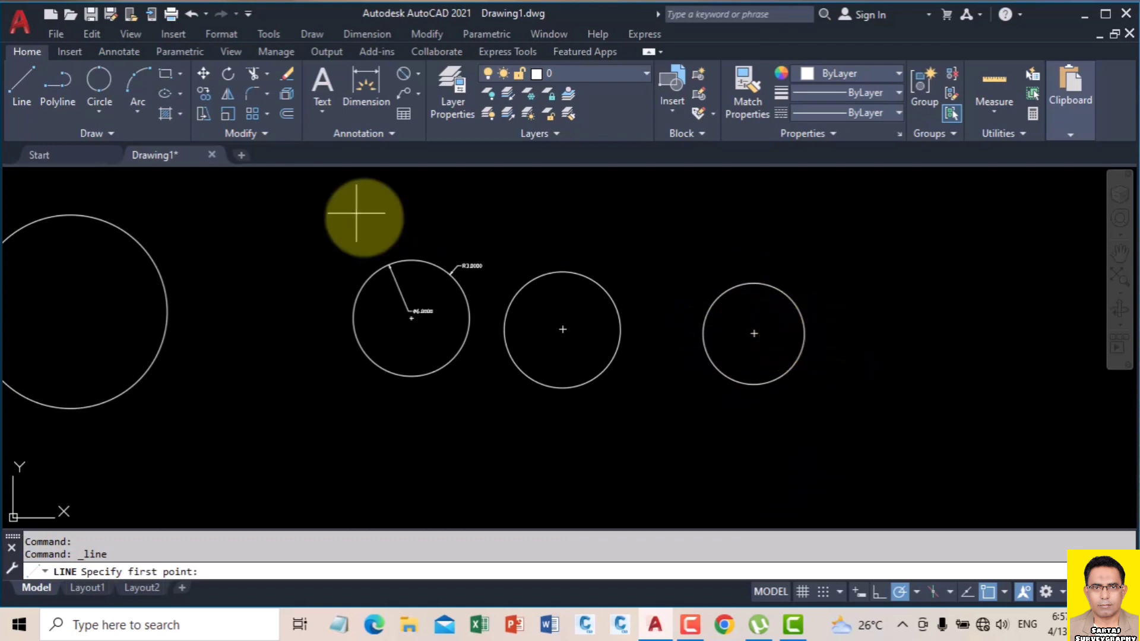
# Draw a large 2-Point circle from the rightmost circle's right quadrant to the dimensioned circle's left quadrant
pyautogui.click(108, 133)
pyautogui.click(102, 108)
pyautogui.click(102, 108)
pyautogui.click(102, 108)
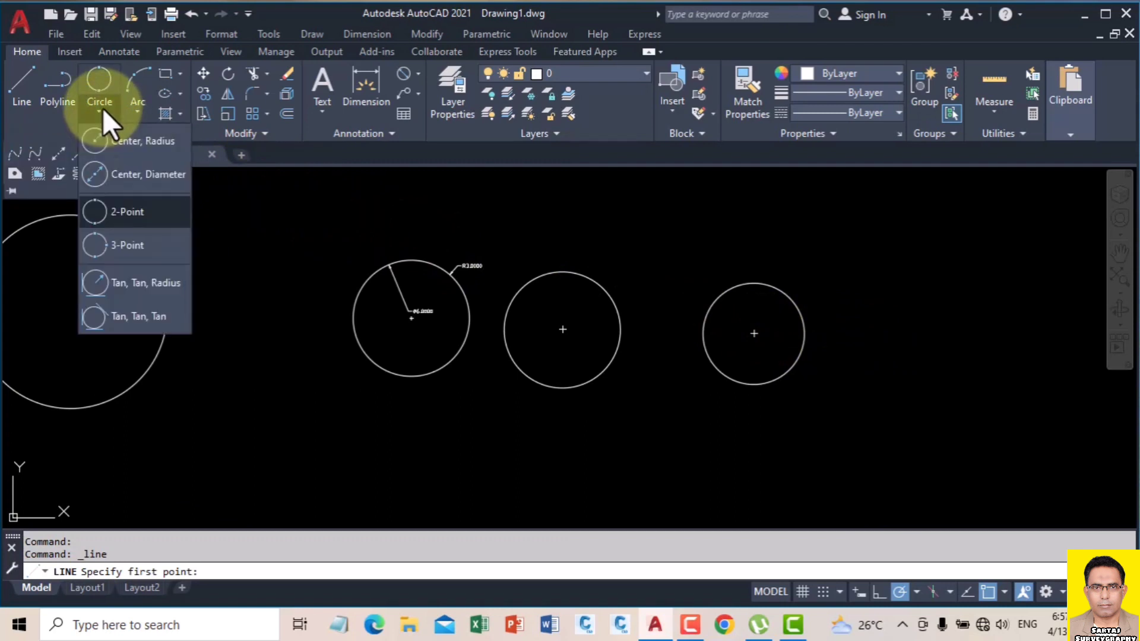
pyautogui.click(119, 207)
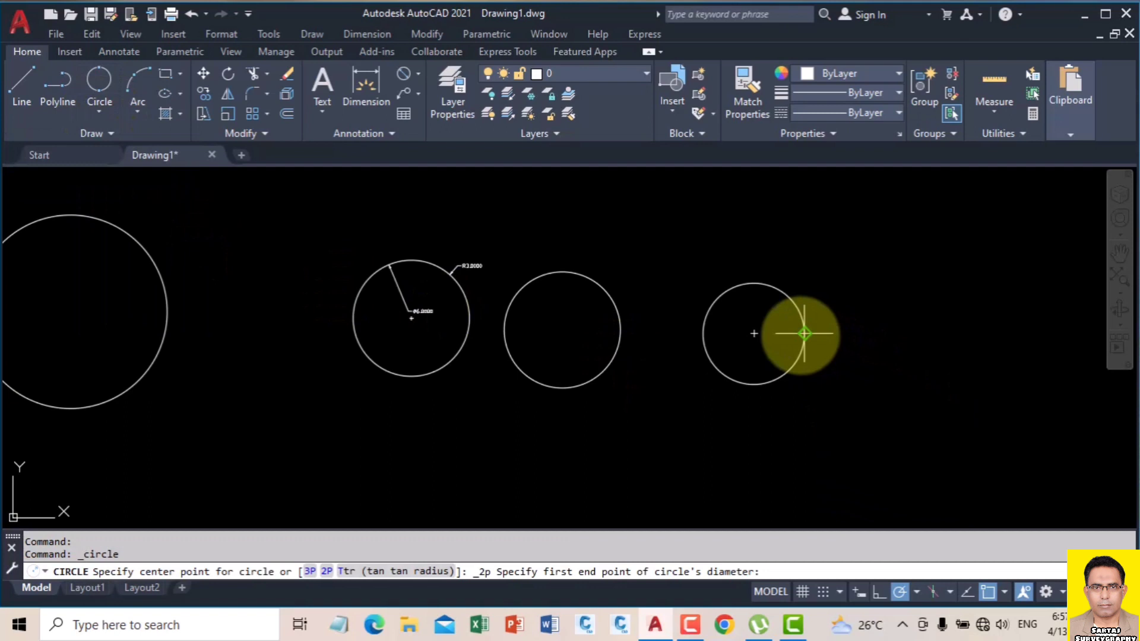
pyautogui.click(803, 333)
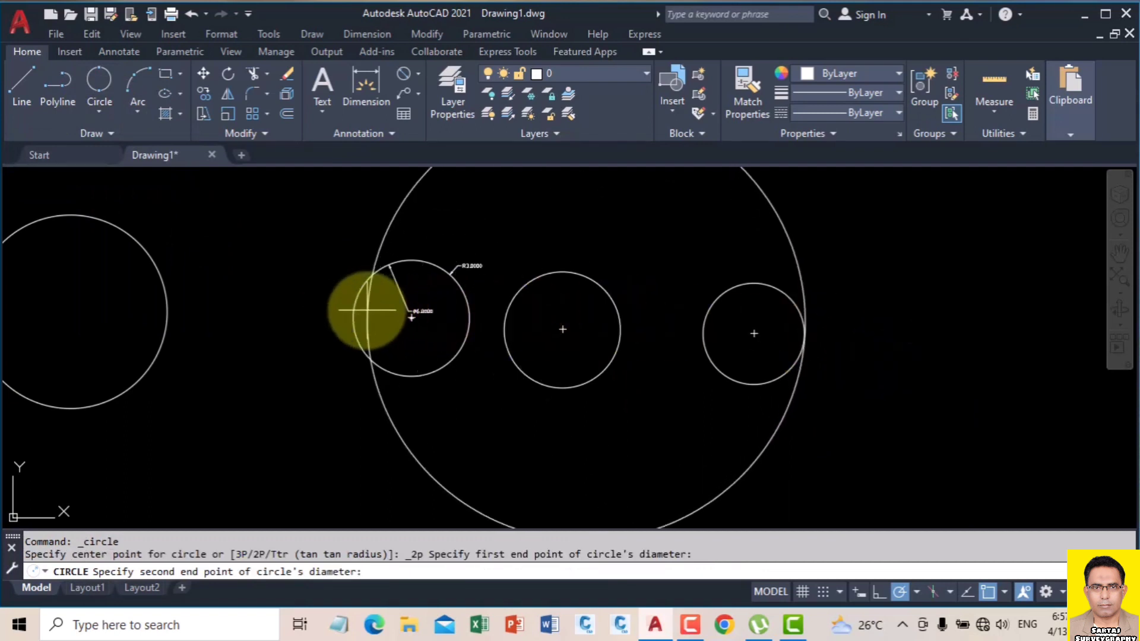
pyautogui.click(354, 317)
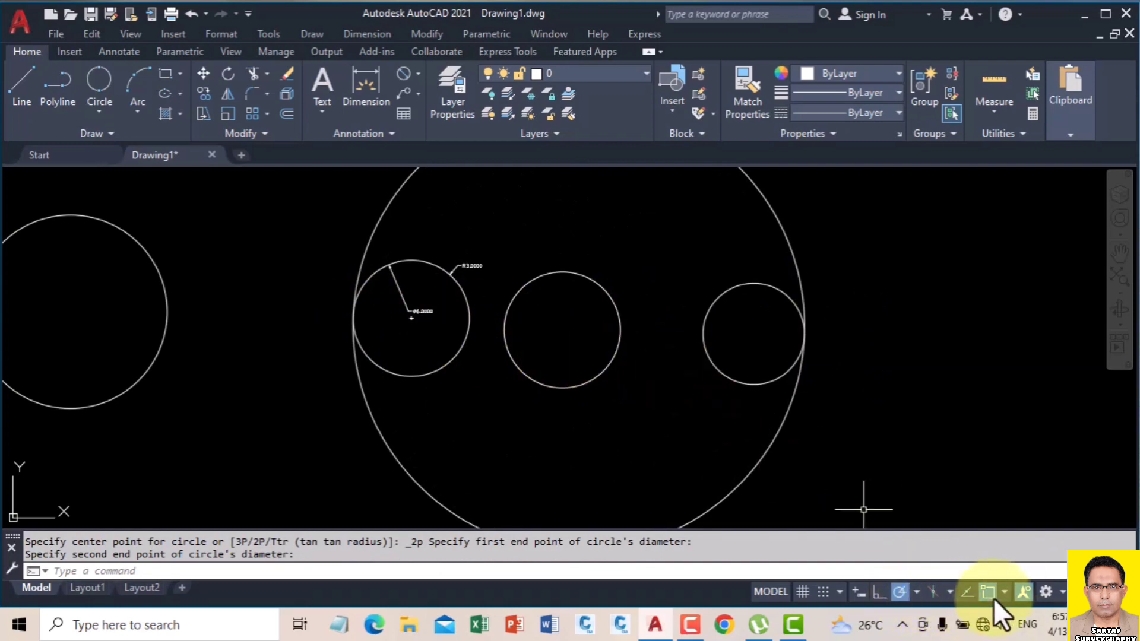
# Draw a freehand 3-Point circle in the empty area right of the large circle that encloses the smaller ones
pyautogui.scroll(-3, 533, 375)
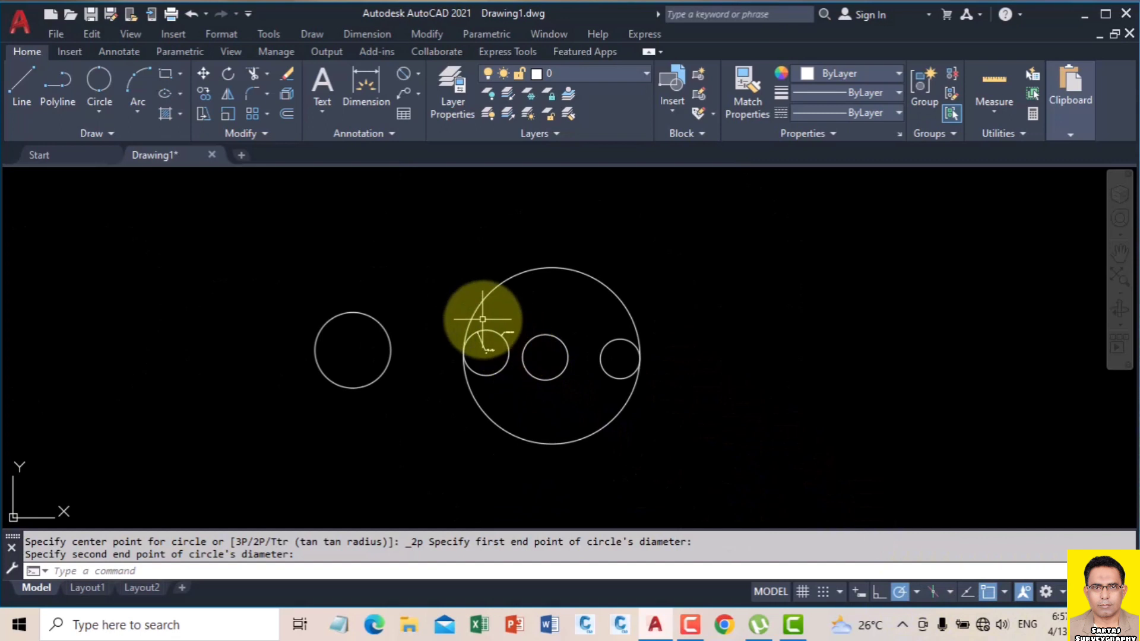
pyautogui.click(96, 110)
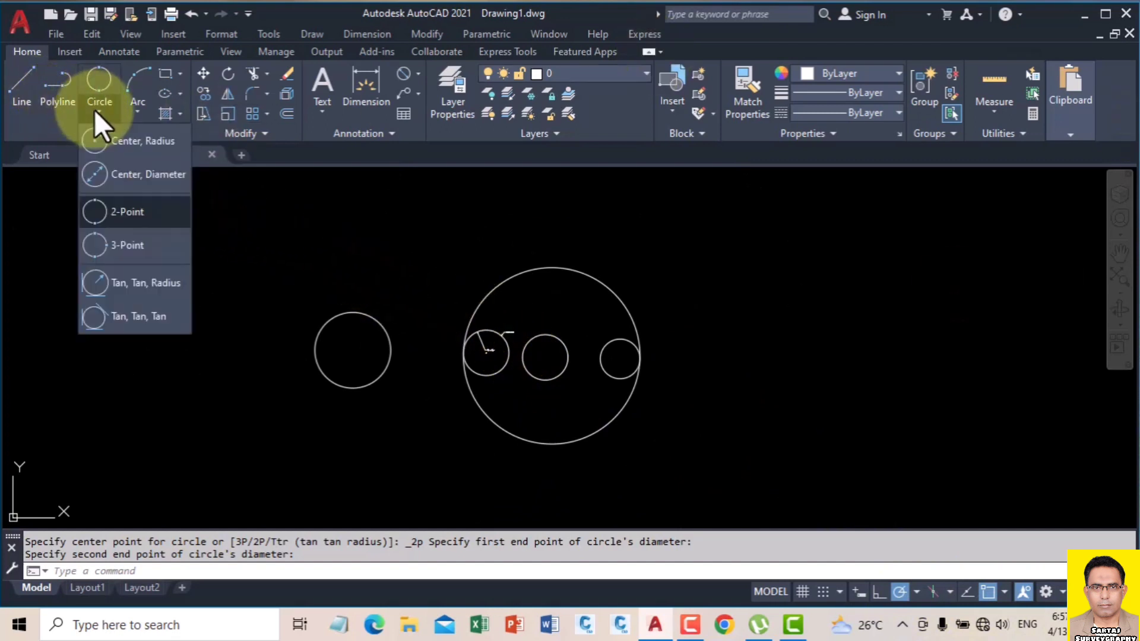
pyautogui.click(123, 244)
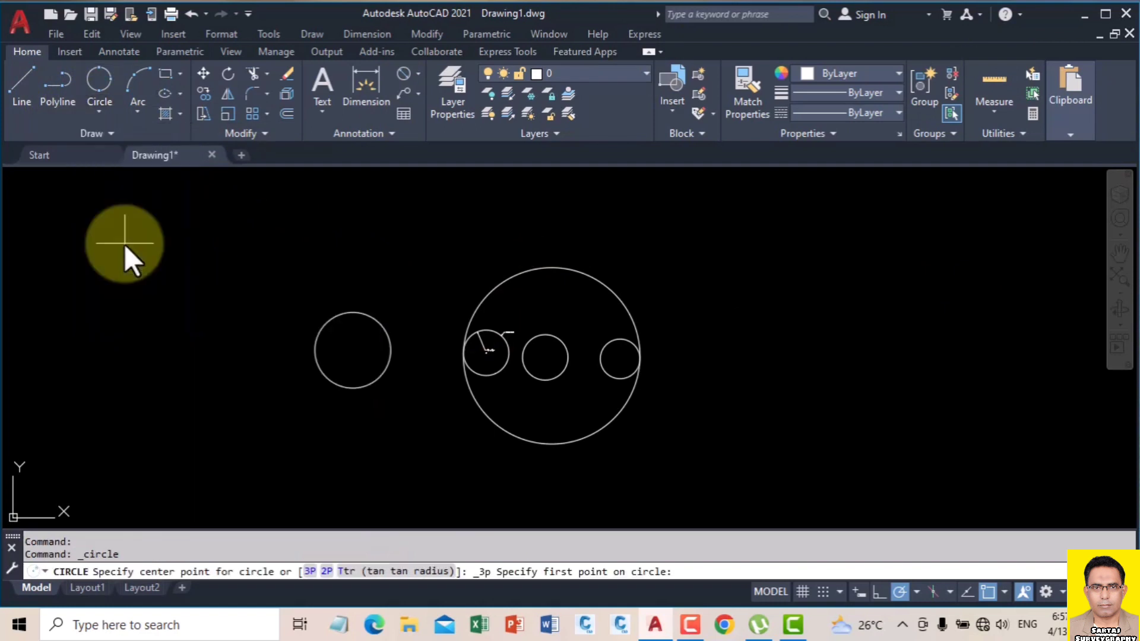
pyautogui.click(107, 112)
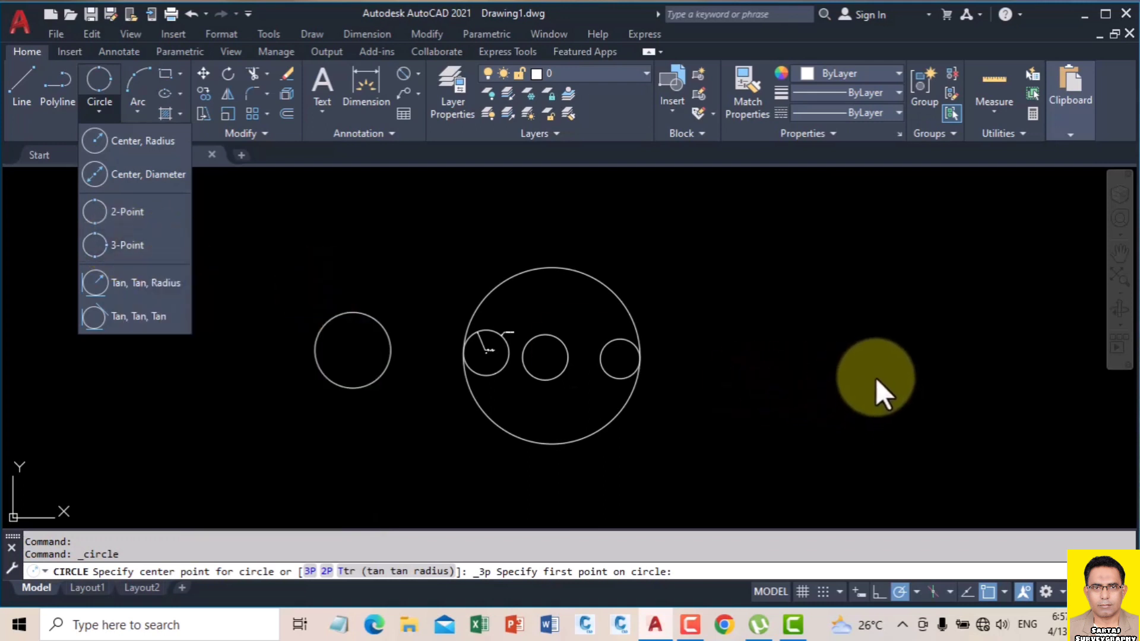
pyautogui.click(123, 244)
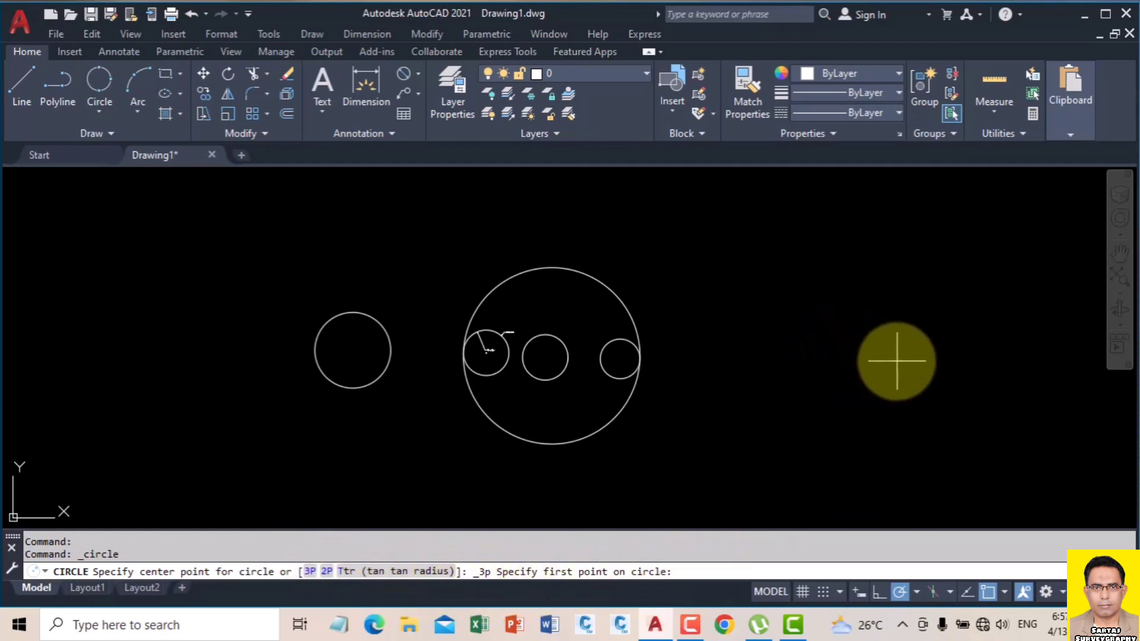
pyautogui.click(896, 360)
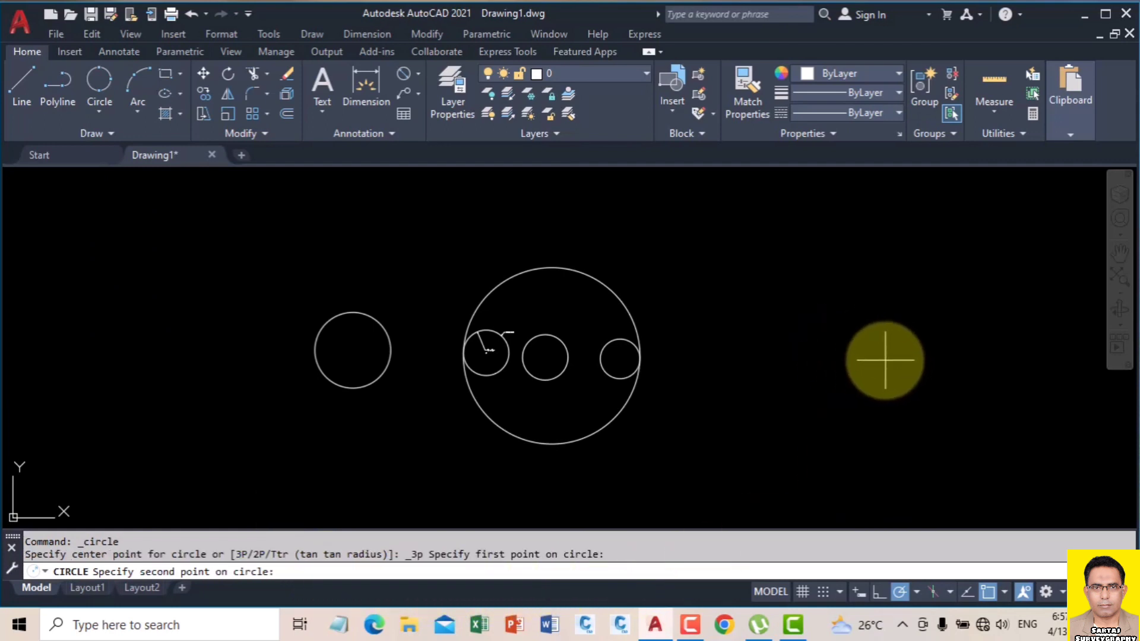
pyautogui.click(798, 318)
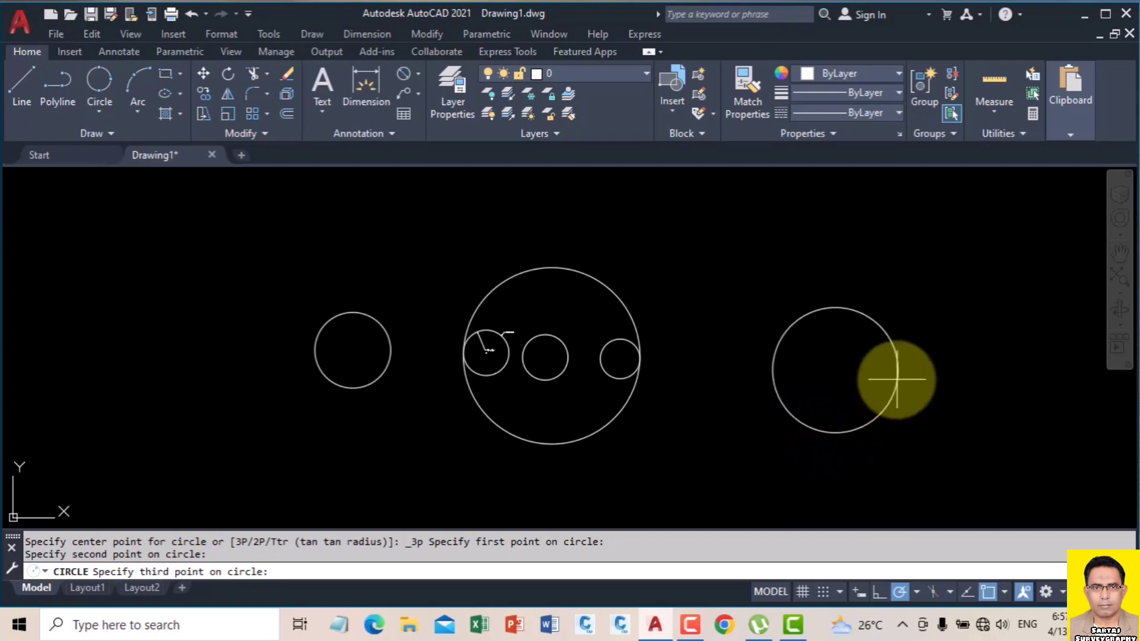
pyautogui.click(828, 423)
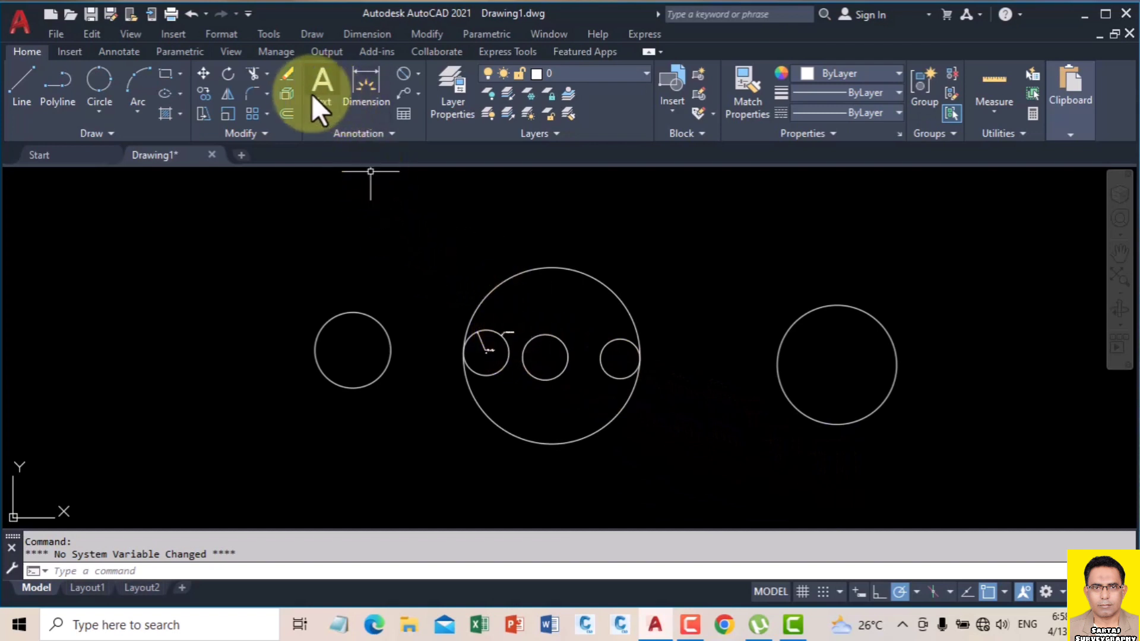
# Draw a closed freehand triangle with the Polyline command in the empty area left of all the circles
pyautogui.click(55, 80)
pyautogui.scroll(-2, 582, 320)
pyautogui.click(232, 257)
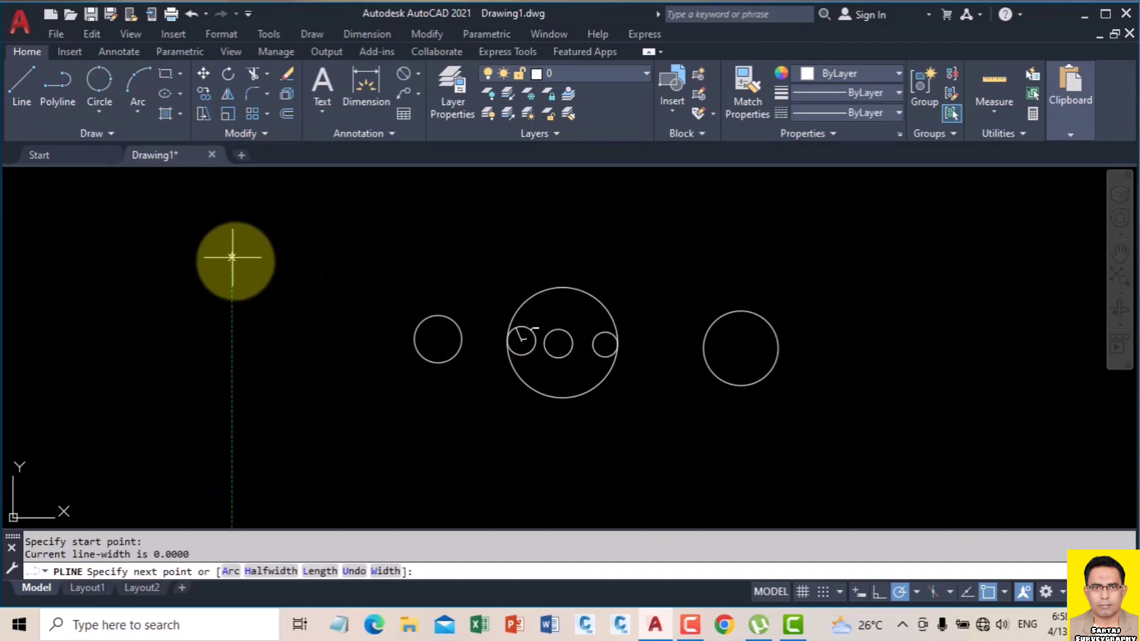
pyautogui.click(342, 342)
pyautogui.click(193, 402)
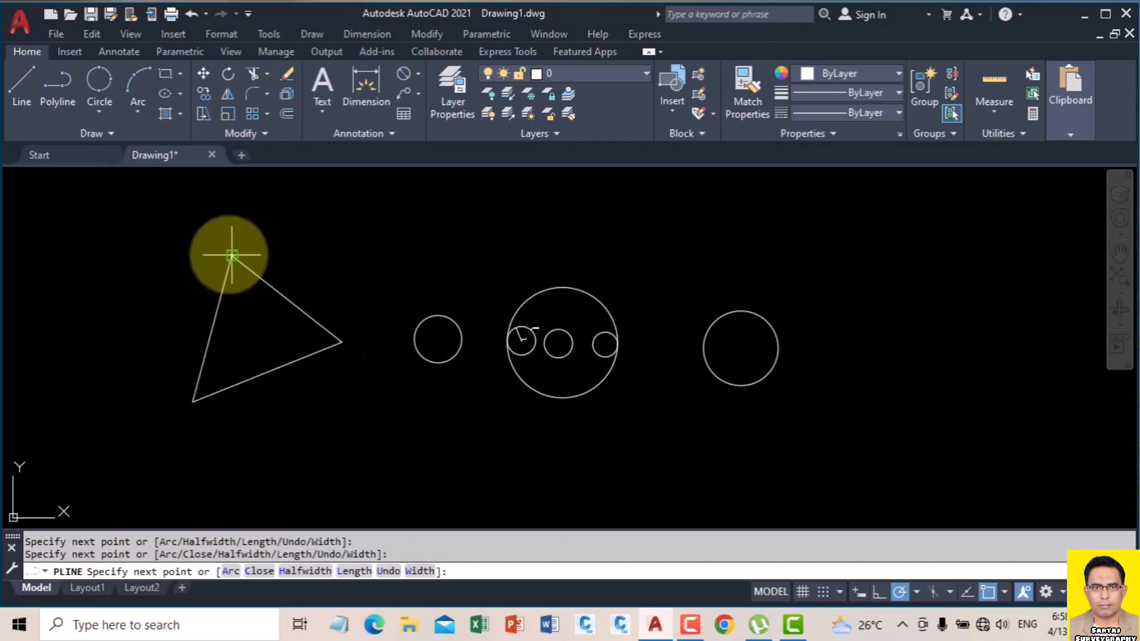
pyautogui.click(232, 256)
pyautogui.press('Escape')
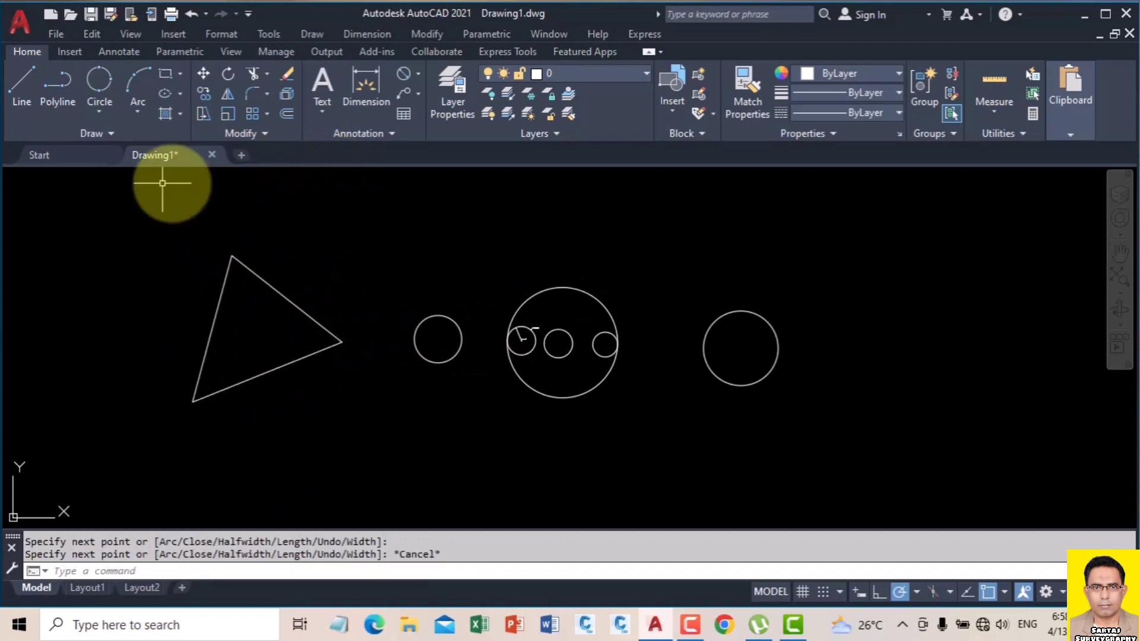
# Draw a 3-Point circle through the three corners of the triangle
pyautogui.click(101, 81)
pyautogui.click(232, 257)
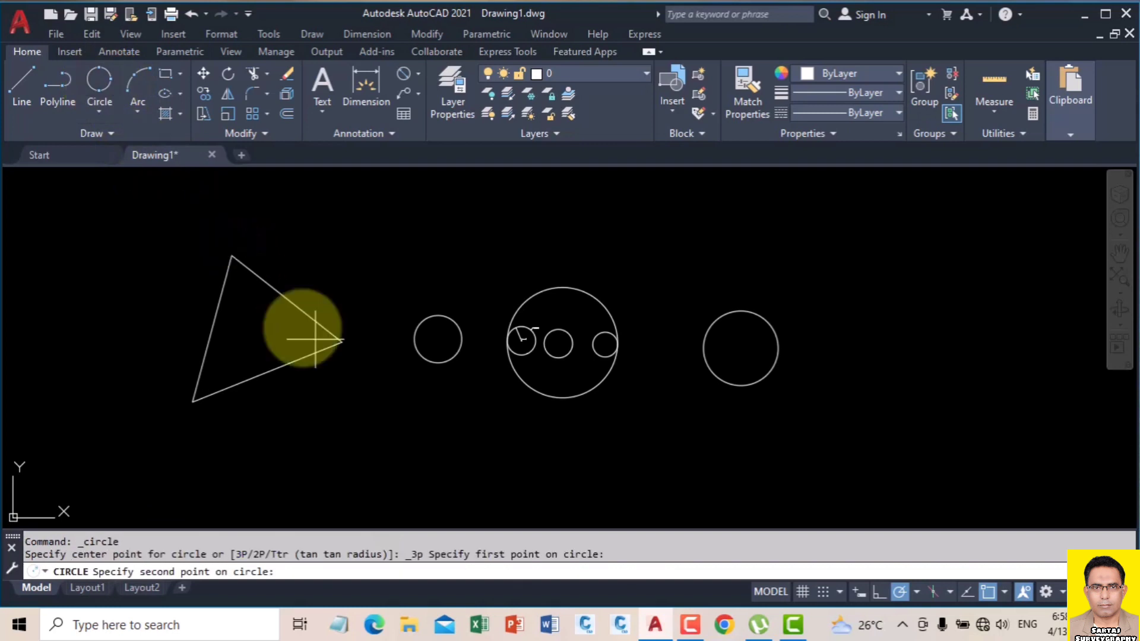
pyautogui.click(341, 342)
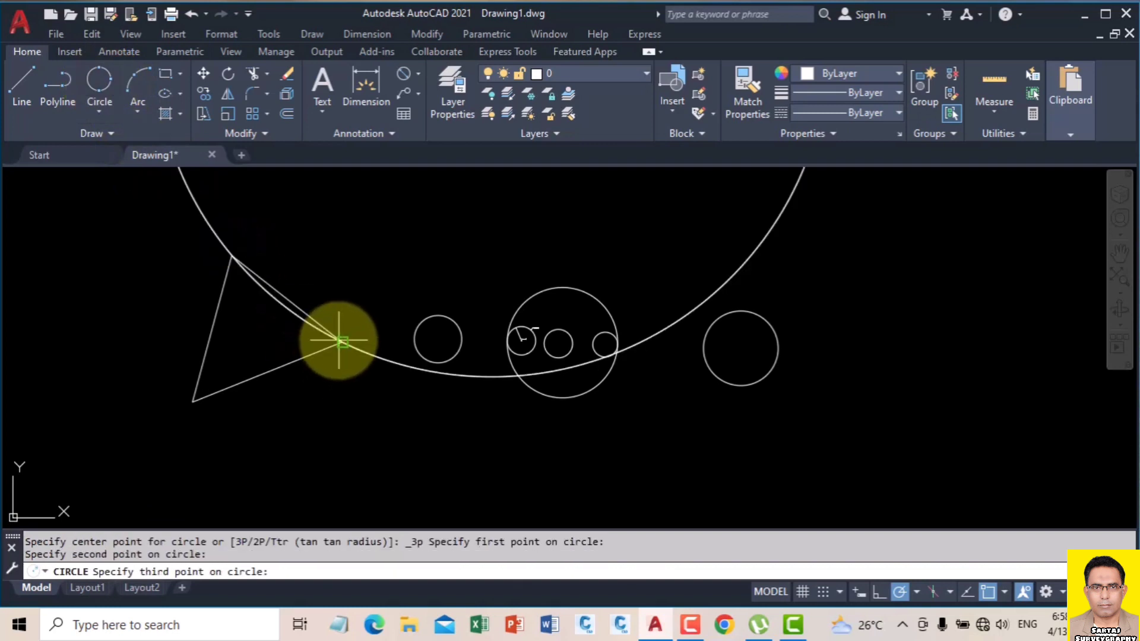
pyautogui.click(193, 402)
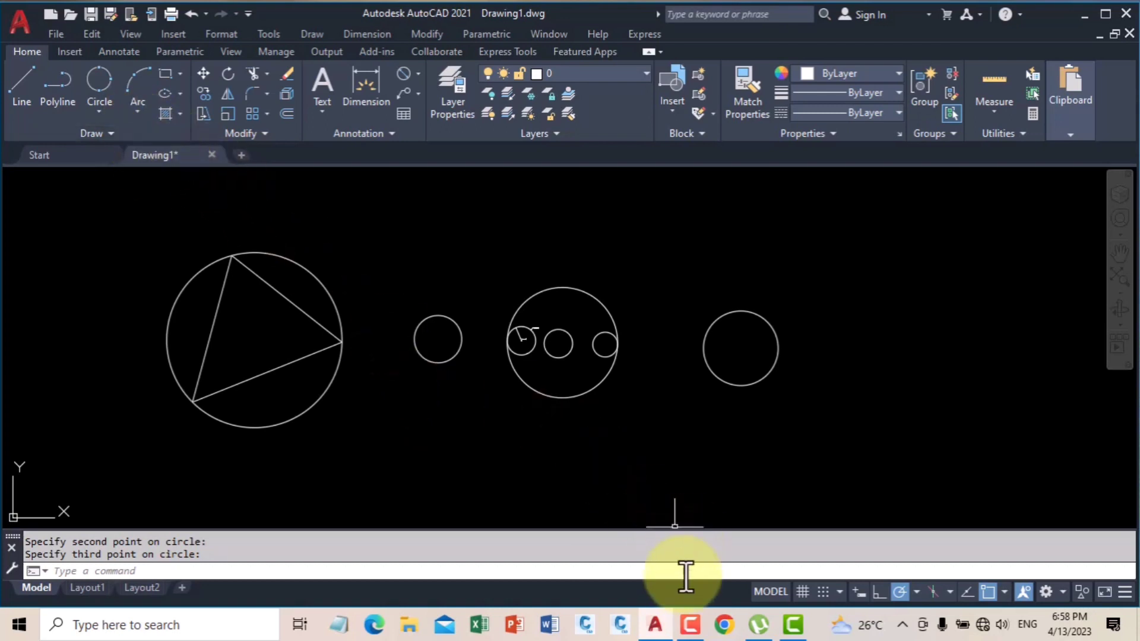
pyautogui.click(690, 625)
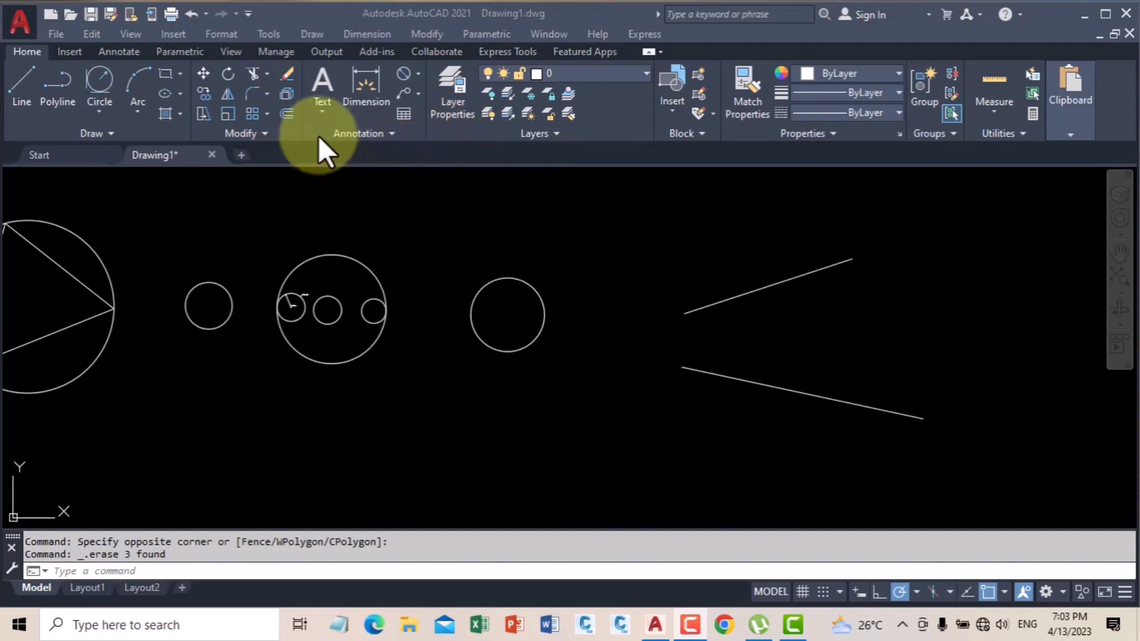
pyautogui.click(98, 112)
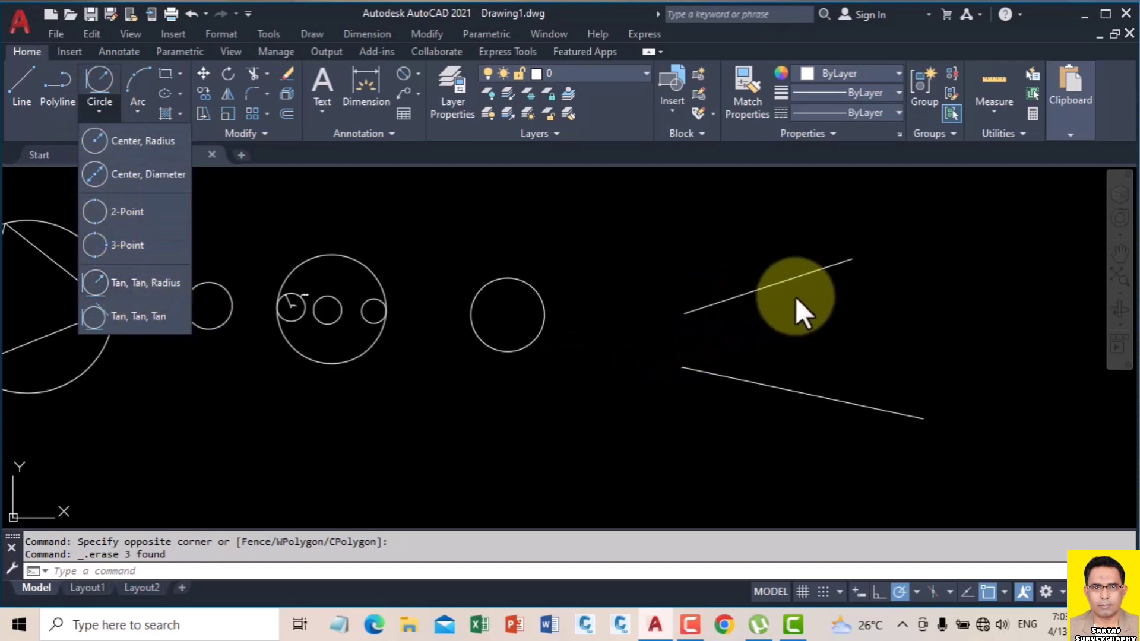
pyautogui.click(690, 633)
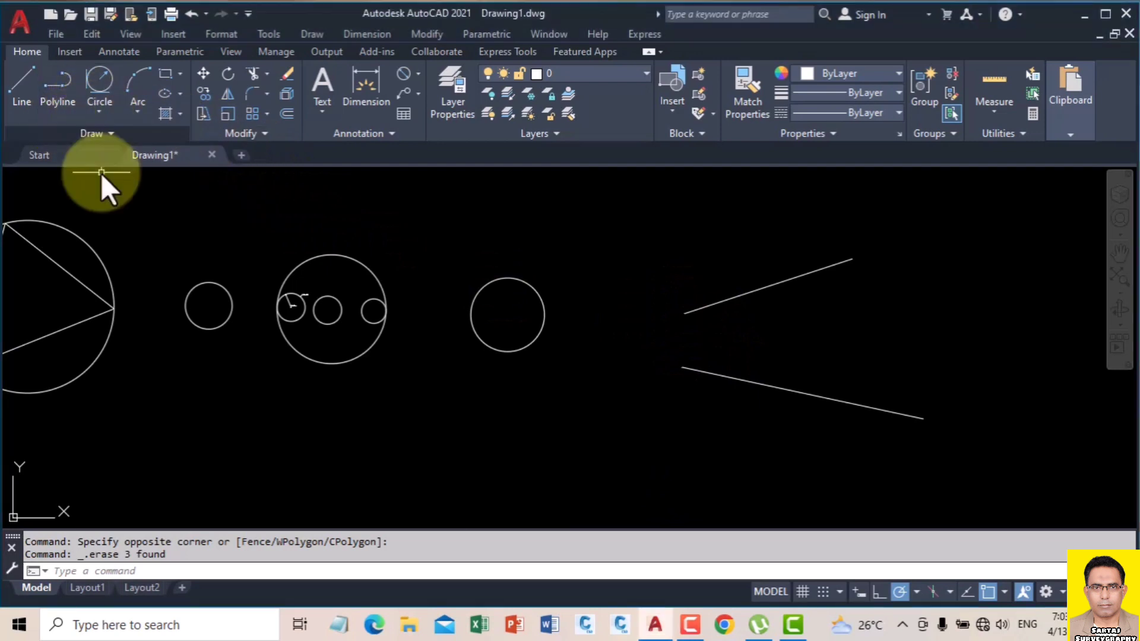
# Draw a Tan, Tan, Radius circle of radius 4 using the two diverging lines as tangent objects
pyautogui.click(100, 113)
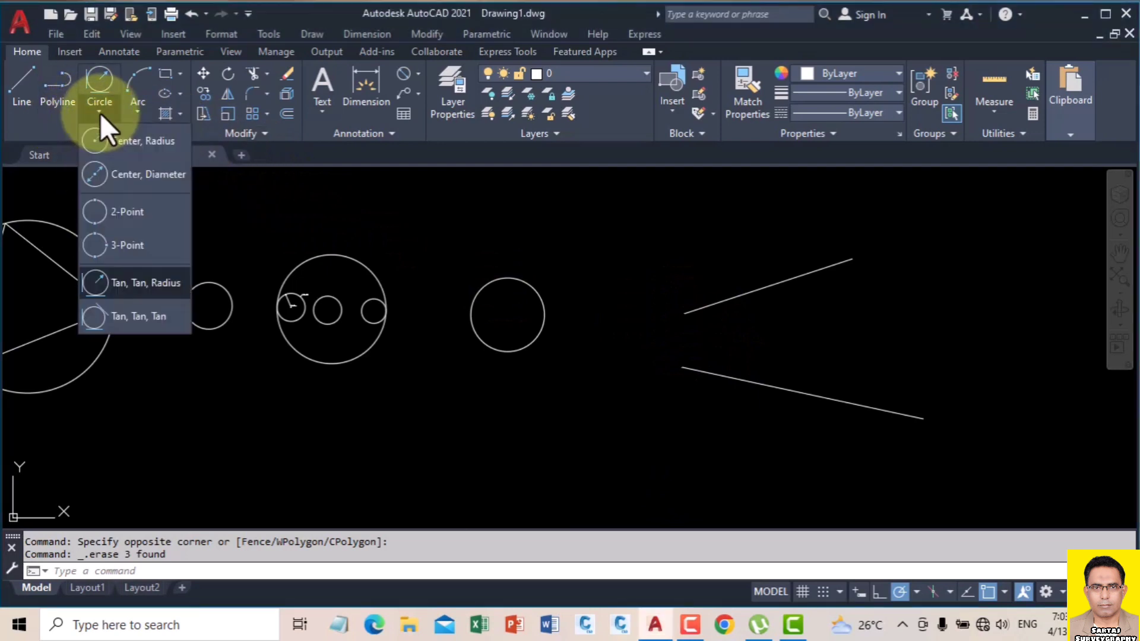
pyautogui.click(127, 279)
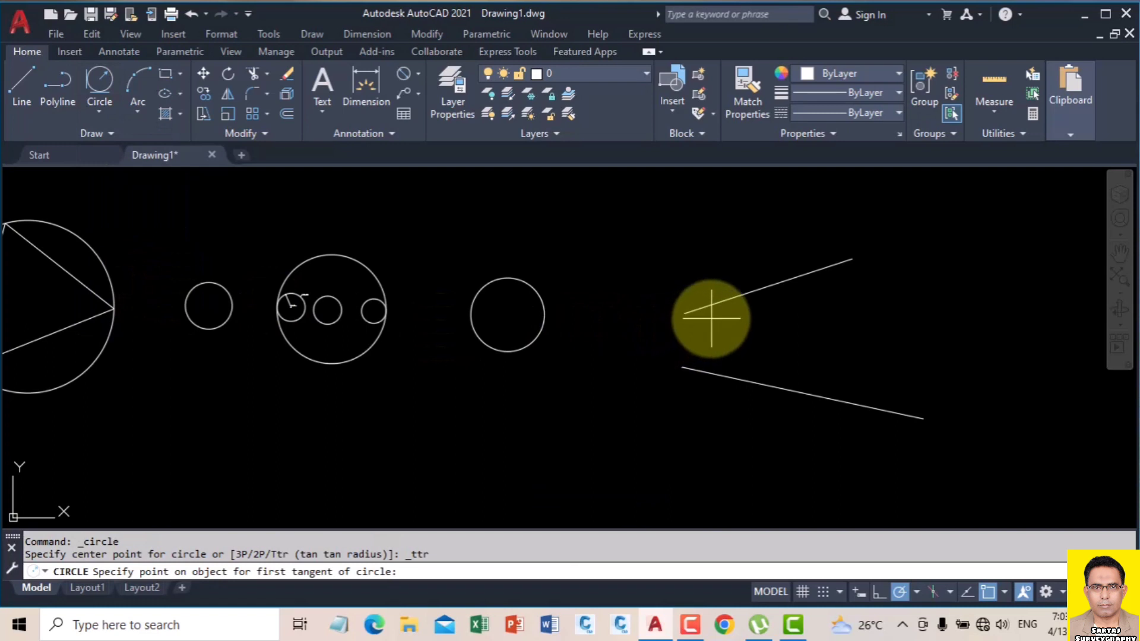
pyautogui.click(764, 286)
pyautogui.click(755, 385)
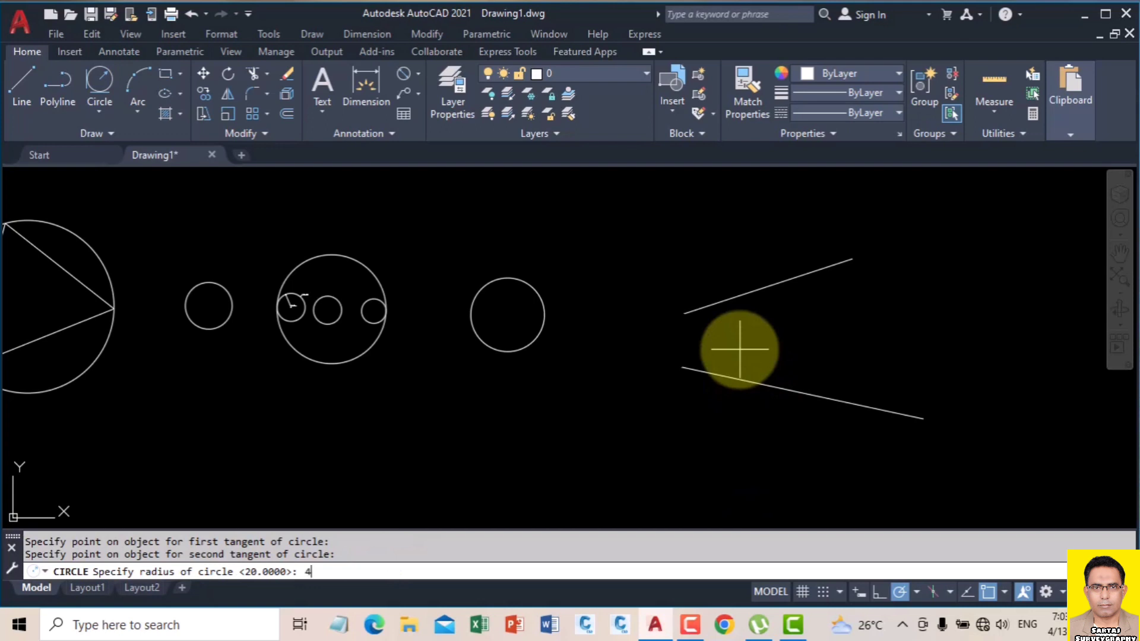
pyautogui.write('4')
pyautogui.press('Return')
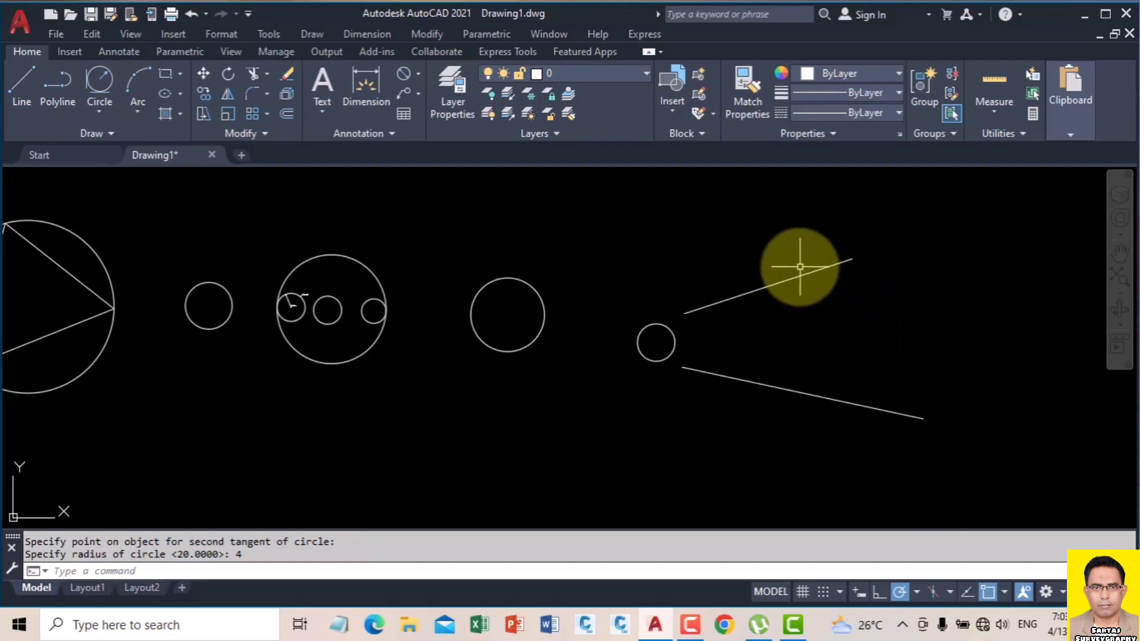
# Draw another Tan, Tan, Radius circle of radius 10 tangent to the upper and lower diverging lines
pyautogui.press('Return')
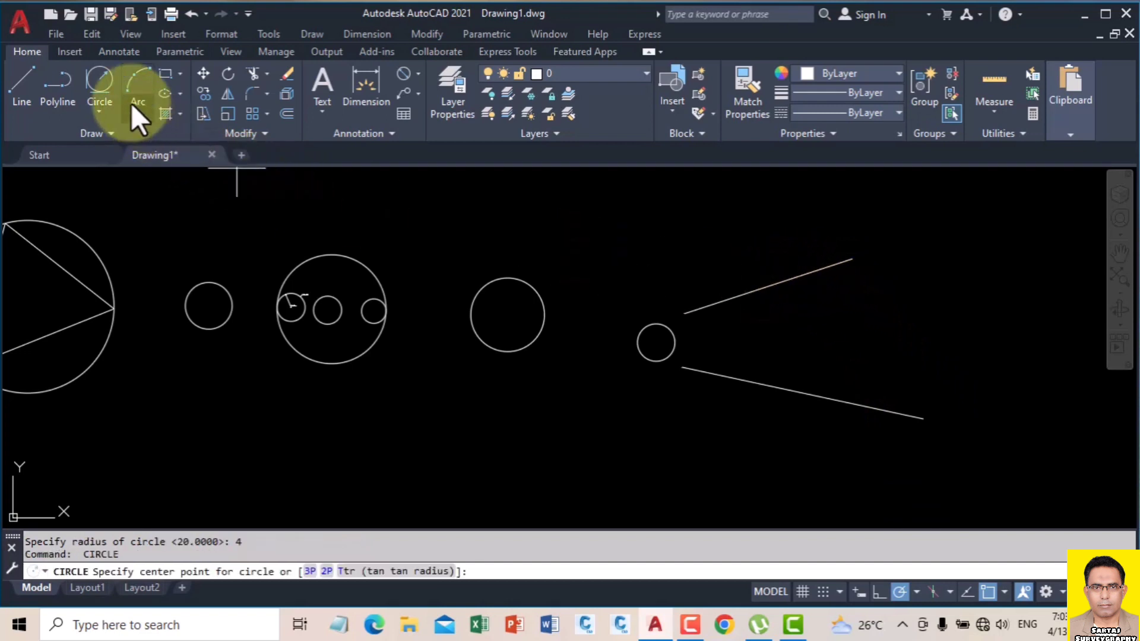
pyautogui.click(99, 80)
pyautogui.click(758, 288)
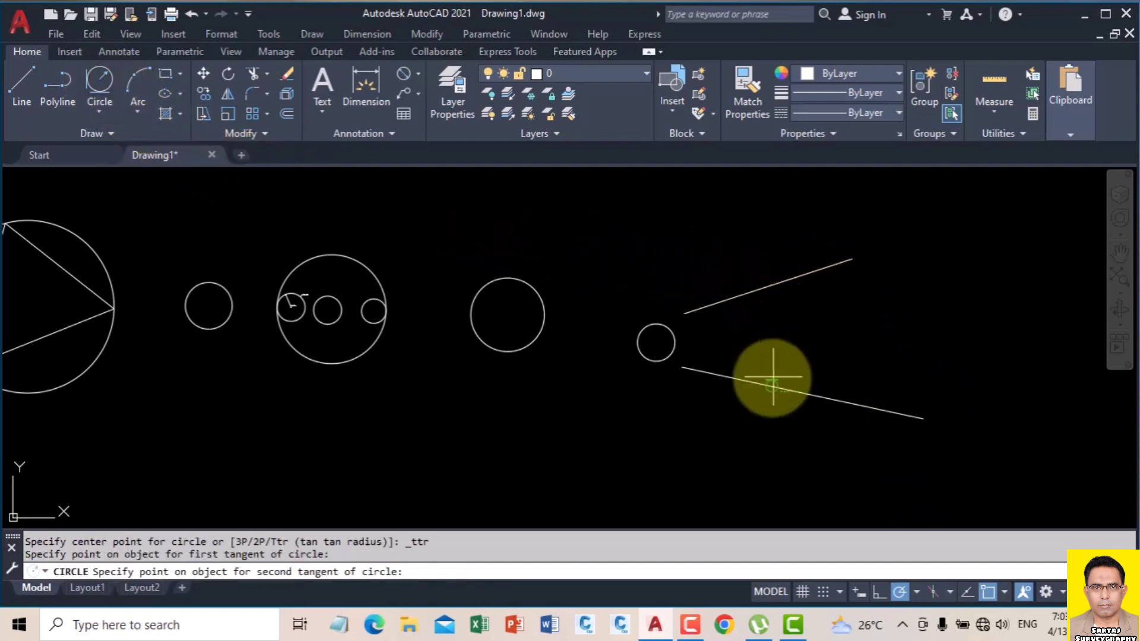
pyautogui.click(770, 386)
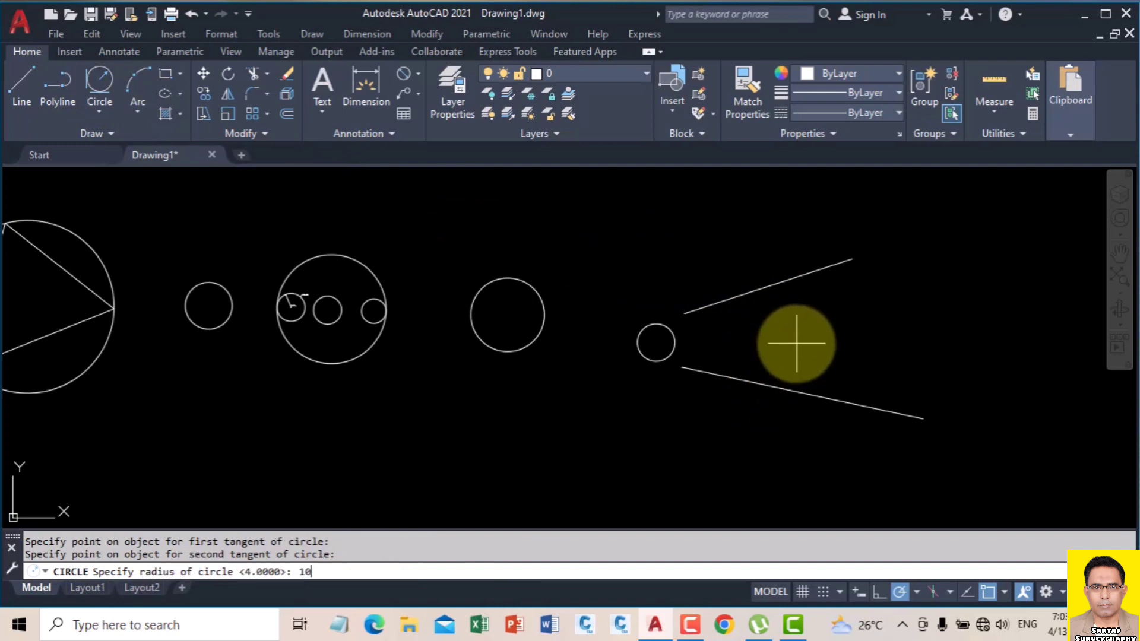
pyautogui.press('Return')
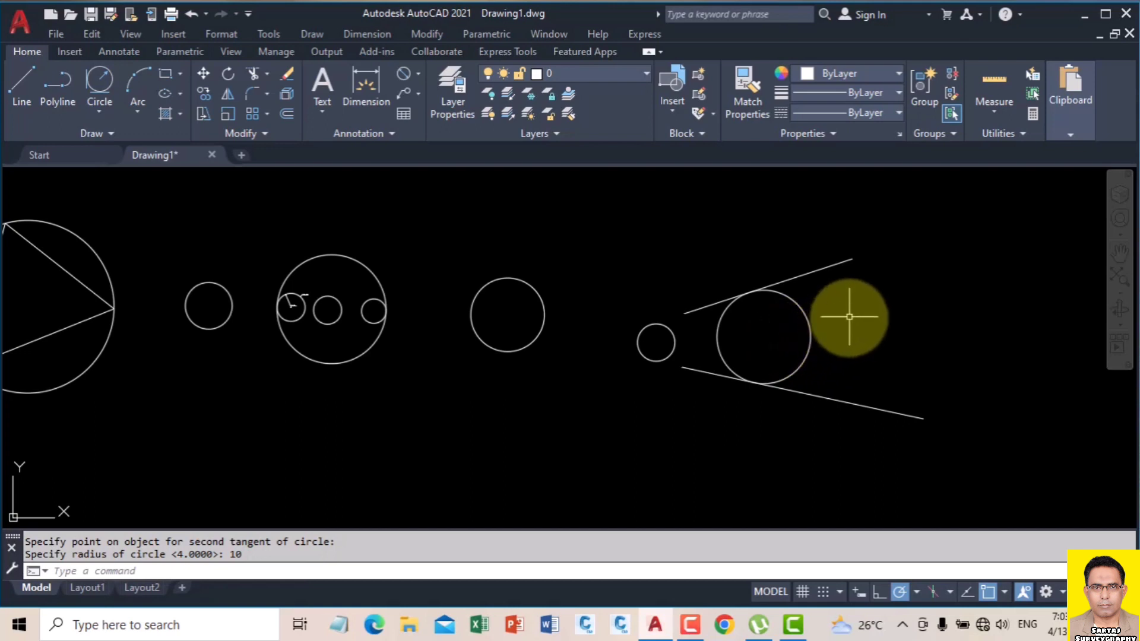
# Draw a third, larger Tan, Tan, Radius circle, picking both diverging lines near their wide end as tangents
pyautogui.press('Return')
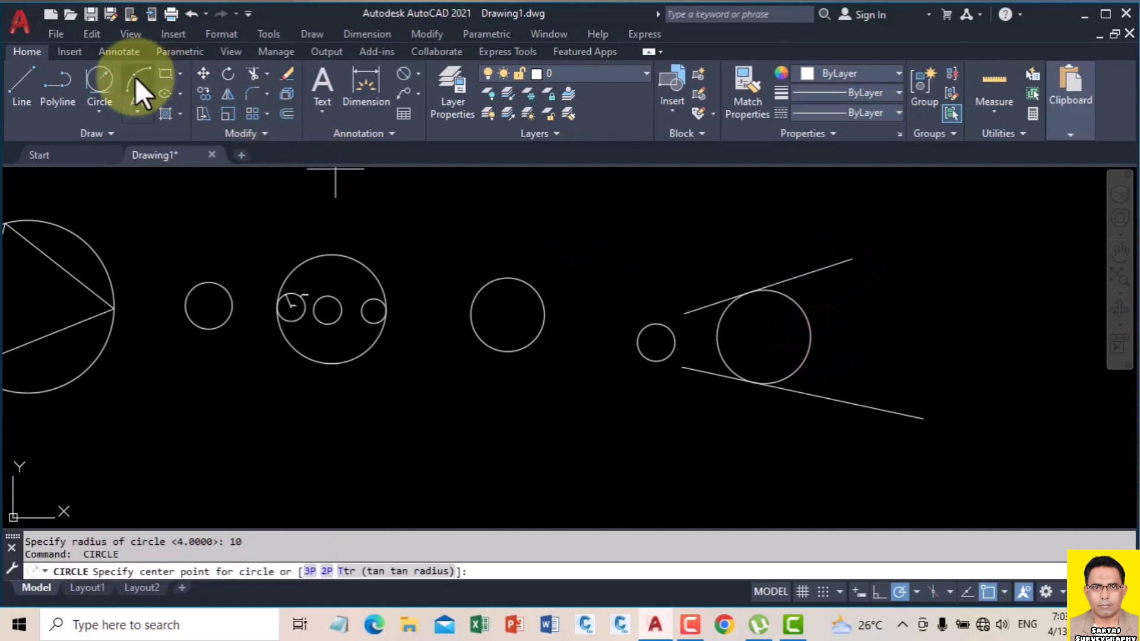
pyautogui.click(837, 268)
pyautogui.click(867, 406)
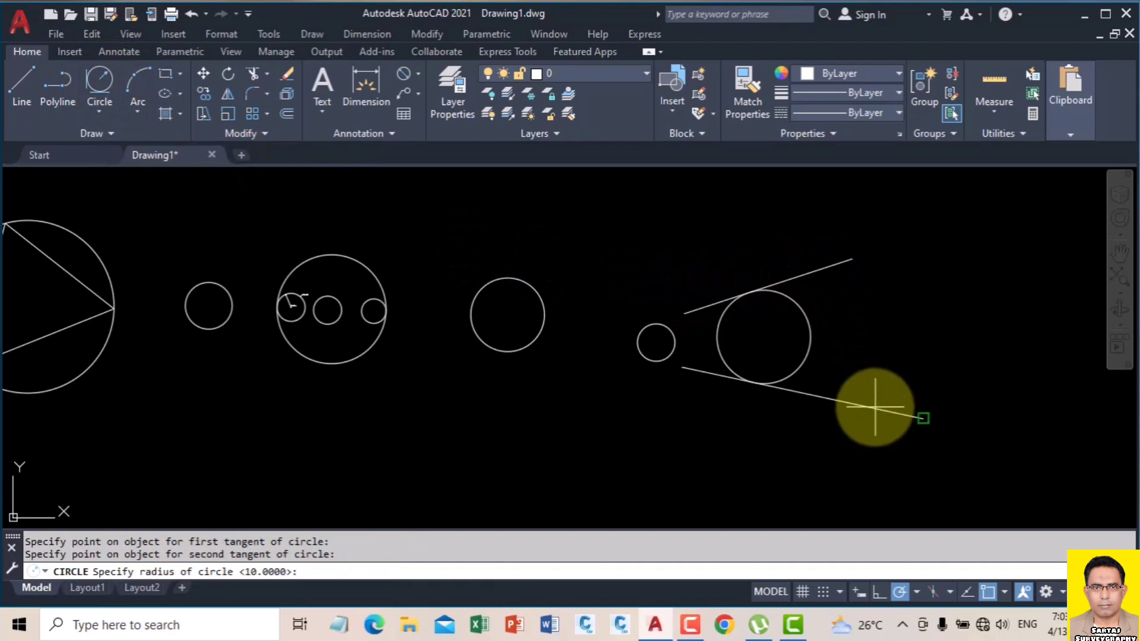
pyautogui.press('Return')
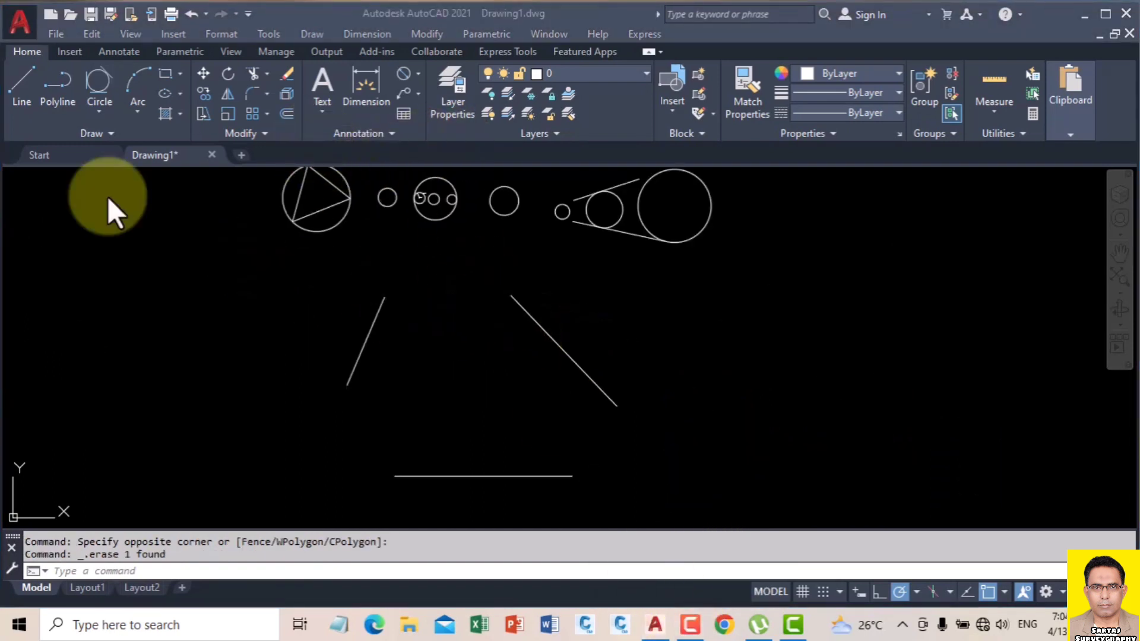
# Draw a Tan, Tan, Tan circle tangent to the two slanted lines and the horizontal line below them
pyautogui.click(98, 112)
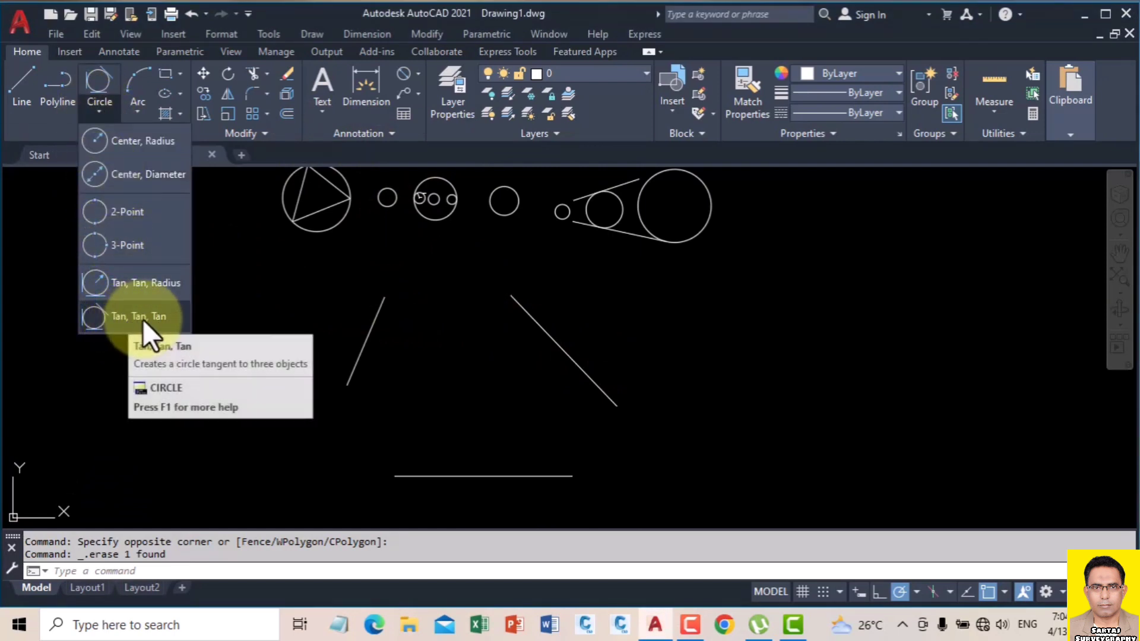
pyautogui.click(162, 316)
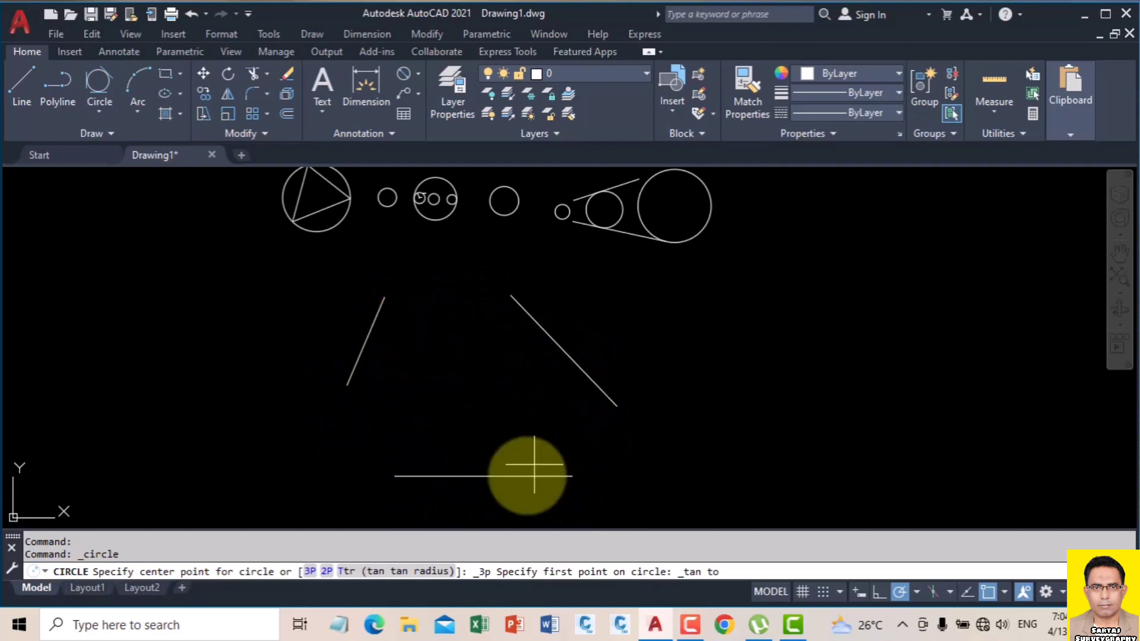
pyautogui.click(101, 113)
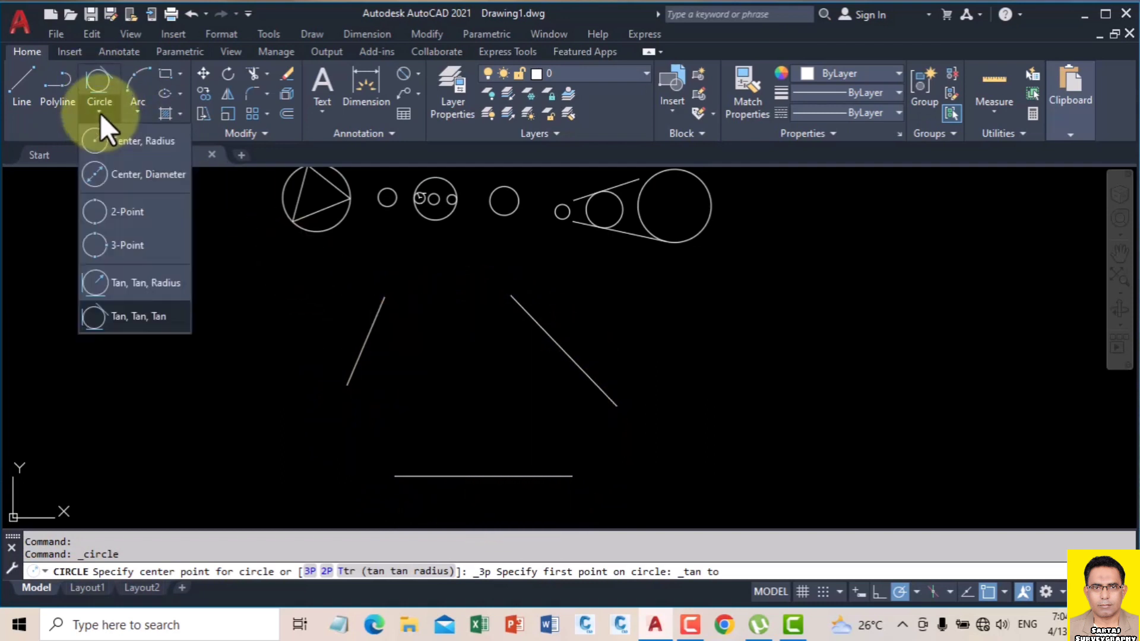
pyautogui.click(125, 318)
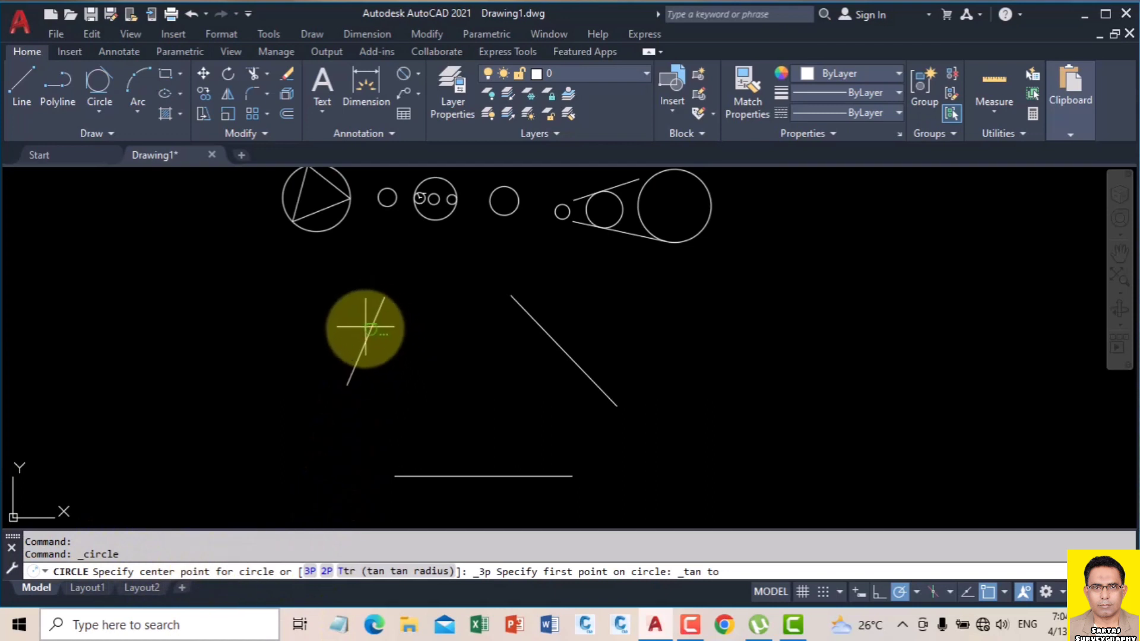
pyautogui.click(366, 328)
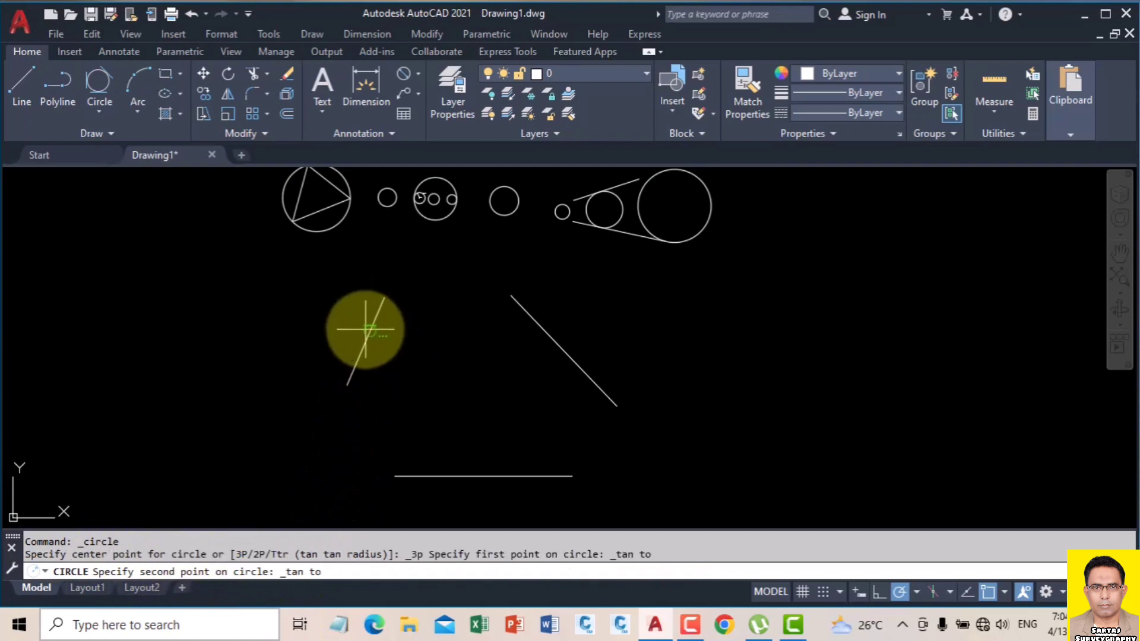
pyautogui.click(565, 358)
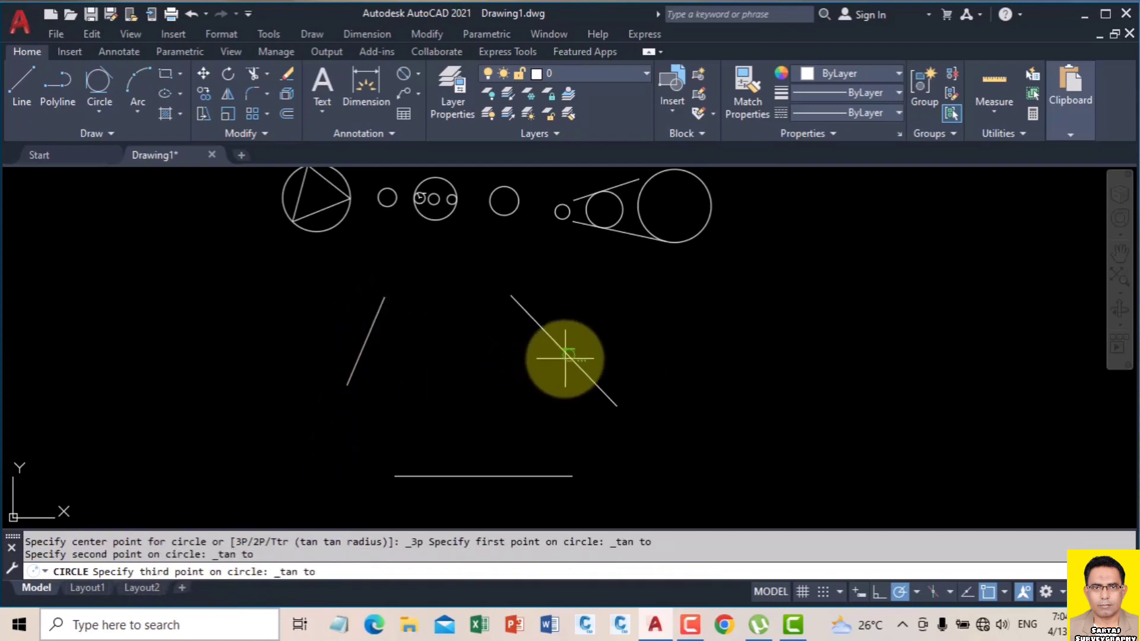
pyautogui.click(487, 475)
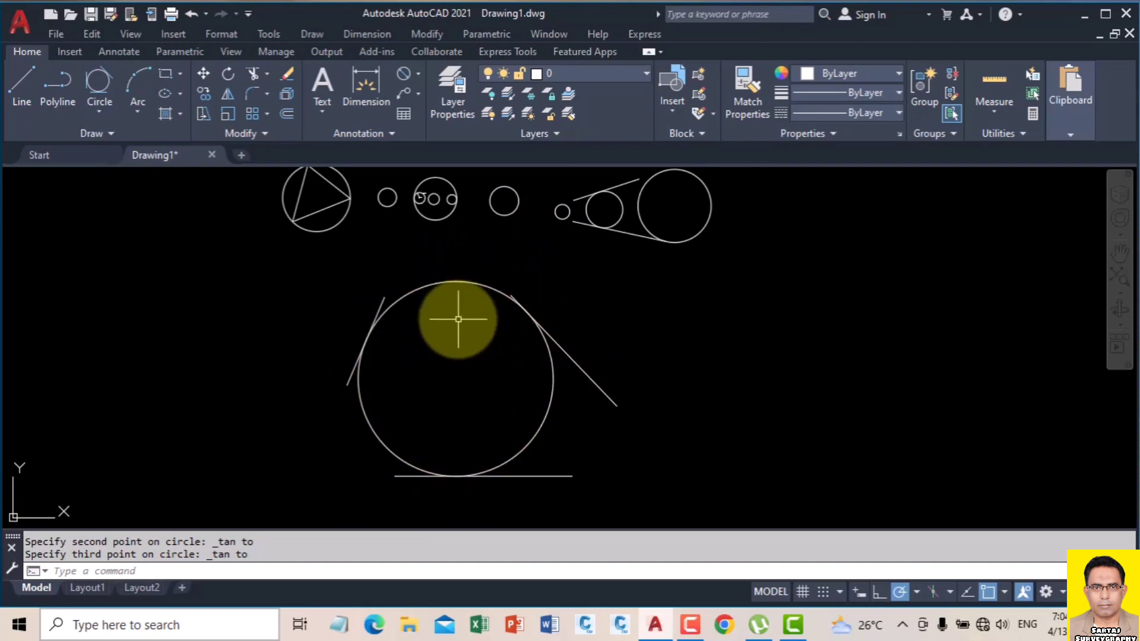
pyautogui.scroll(-2, 457, 319)
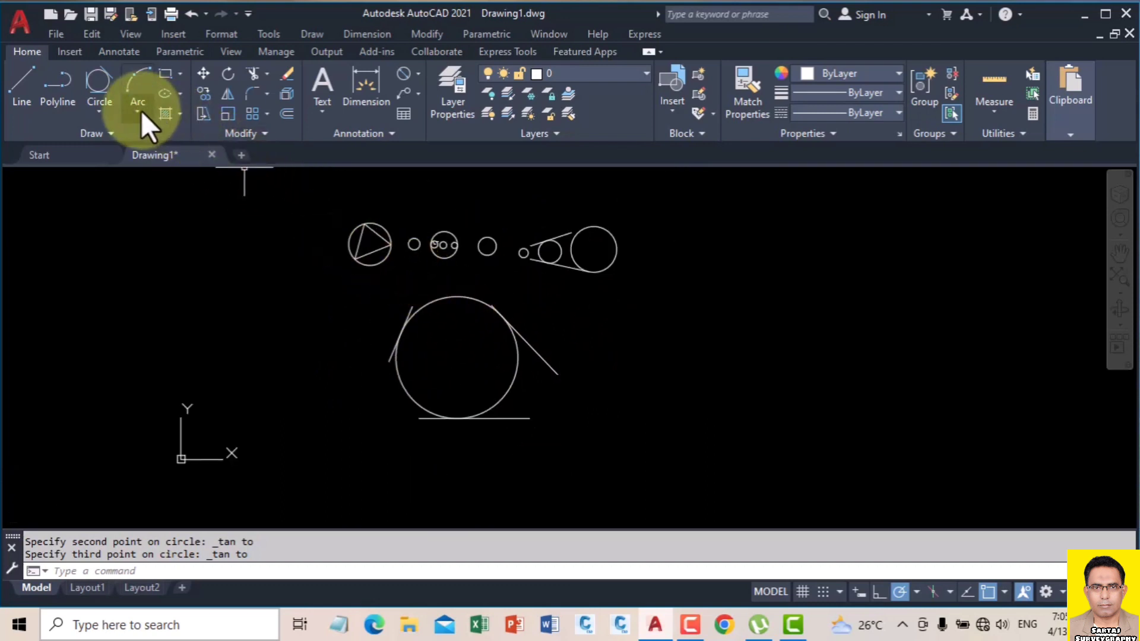
pyautogui.click(102, 109)
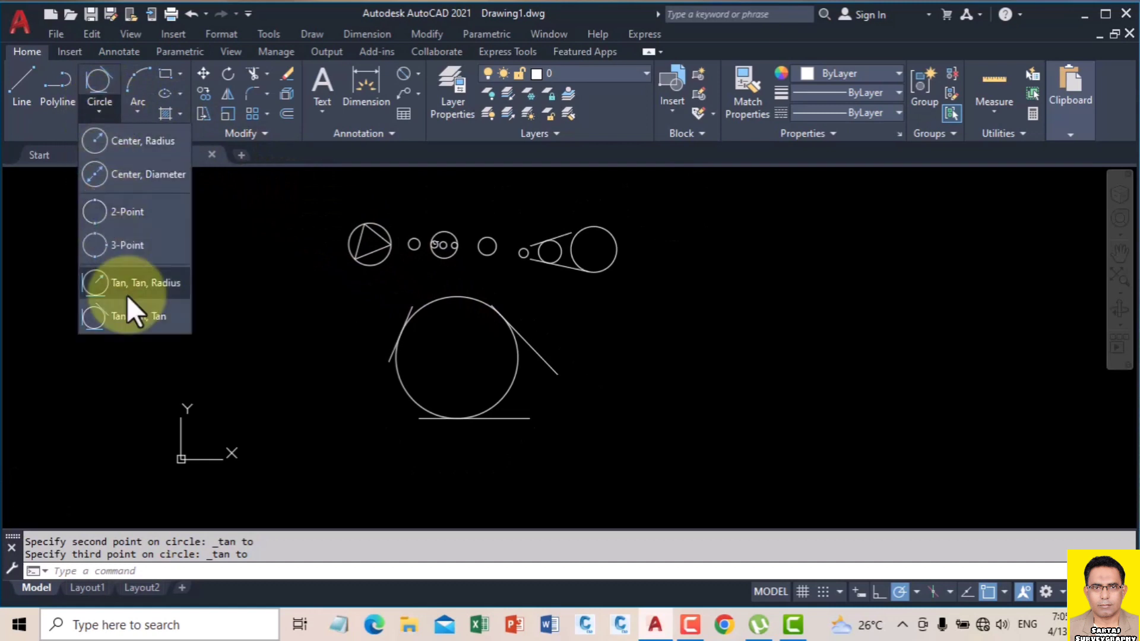
pyautogui.click(694, 318)
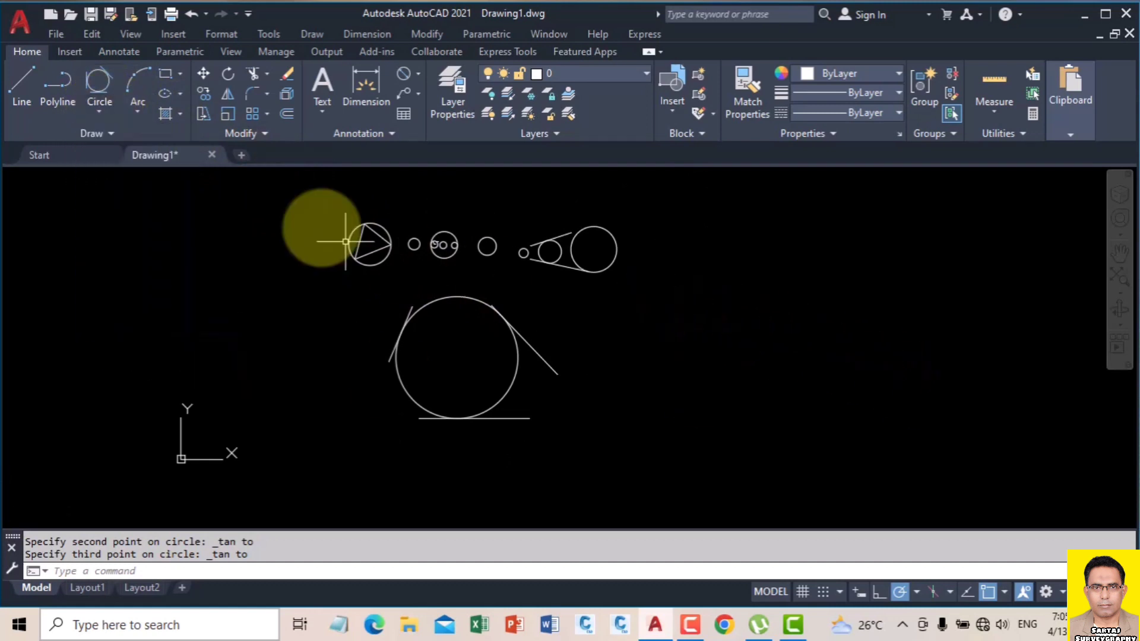